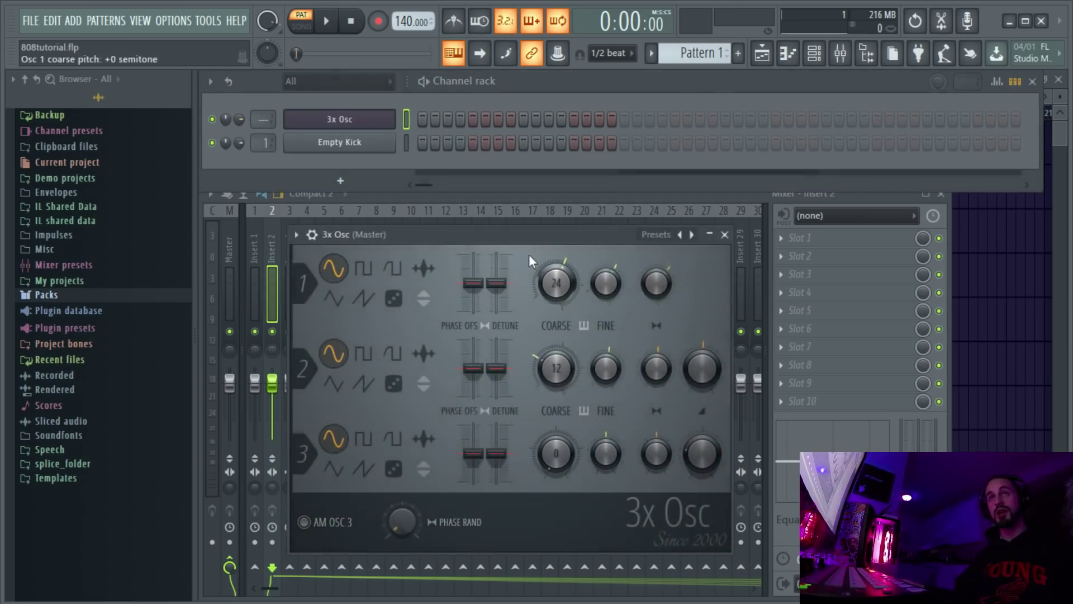
Set the coarse pitch of 3x Osc oscillators 1 and 2 to 0 and switch oscillator 2 to a triangle wave.
drag(483, 245, 424, 142)
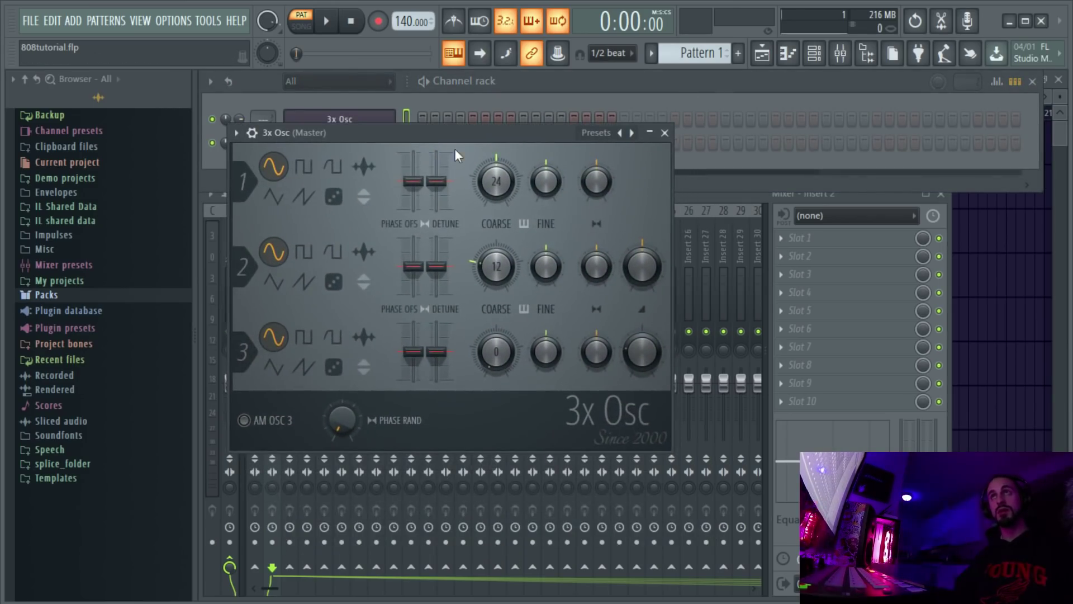
drag(482, 132, 485, 166)
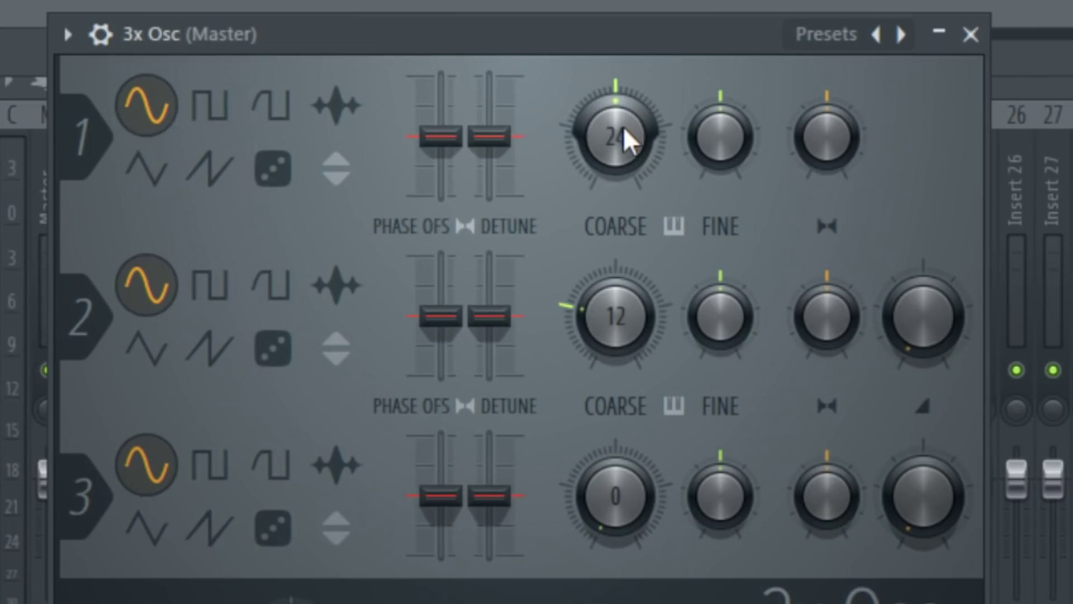
drag(615, 137, 616, 224)
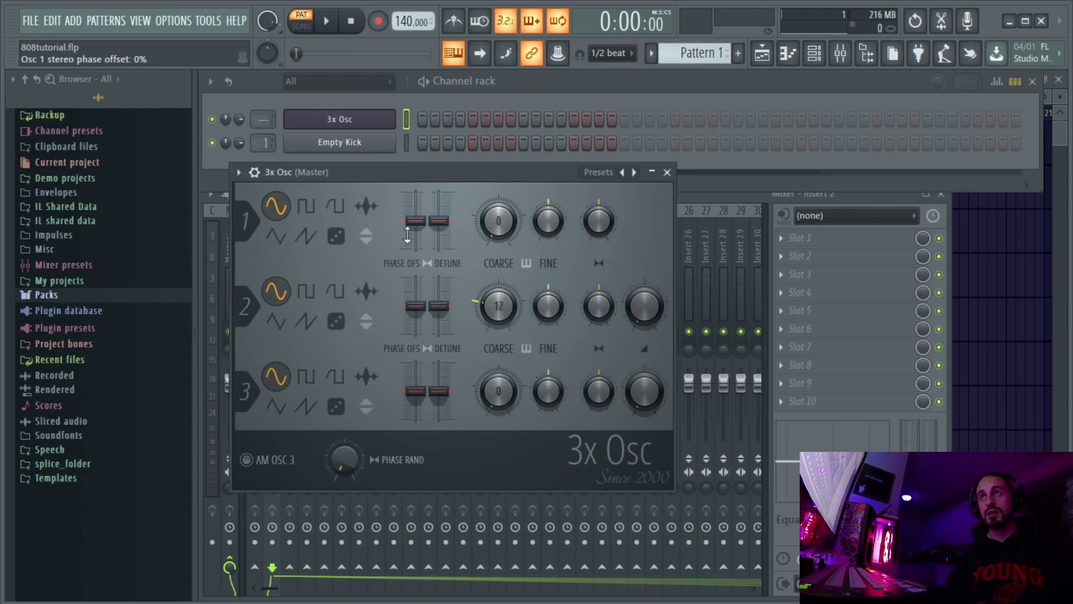
click(276, 322)
drag(495, 308, 495, 312)
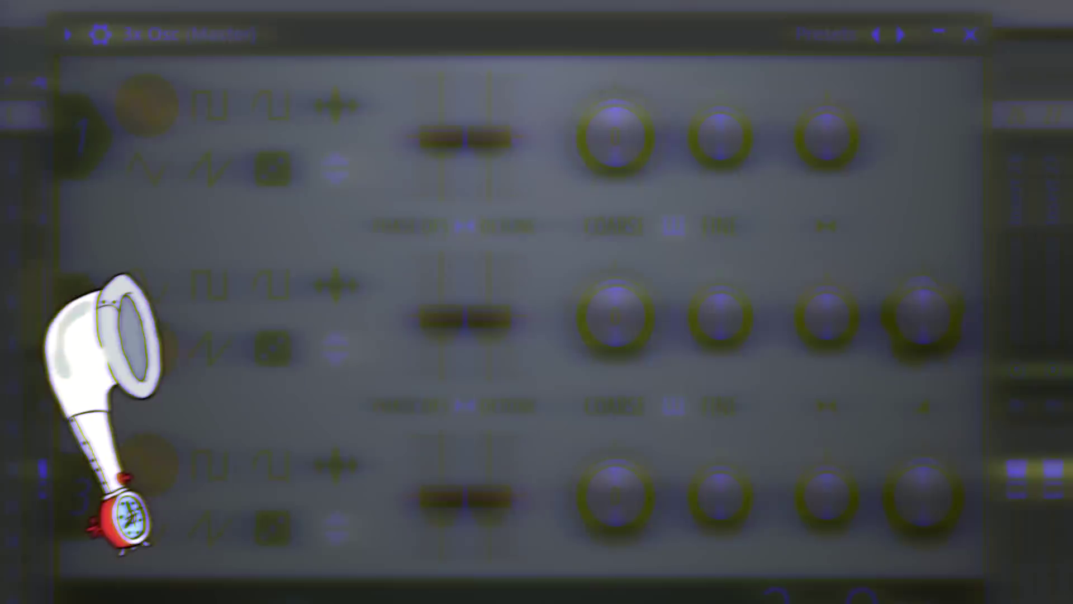
Raise oscillator 2's level to blend a little of its triangle wave into the sine sound.
drag(647, 307, 647, 291)
drag(923, 329, 923, 307)
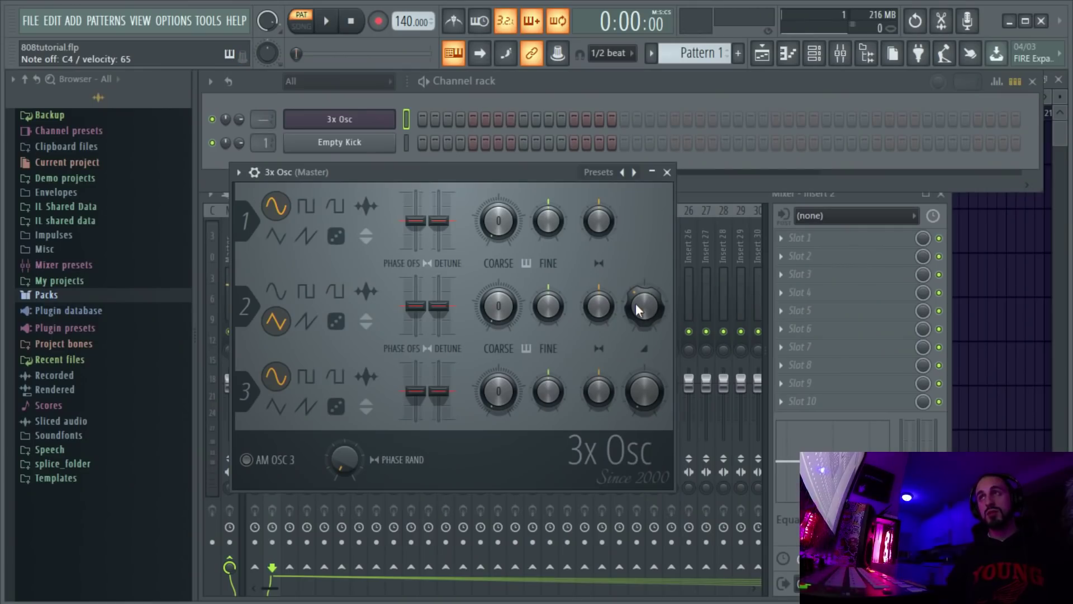
drag(632, 299, 633, 316)
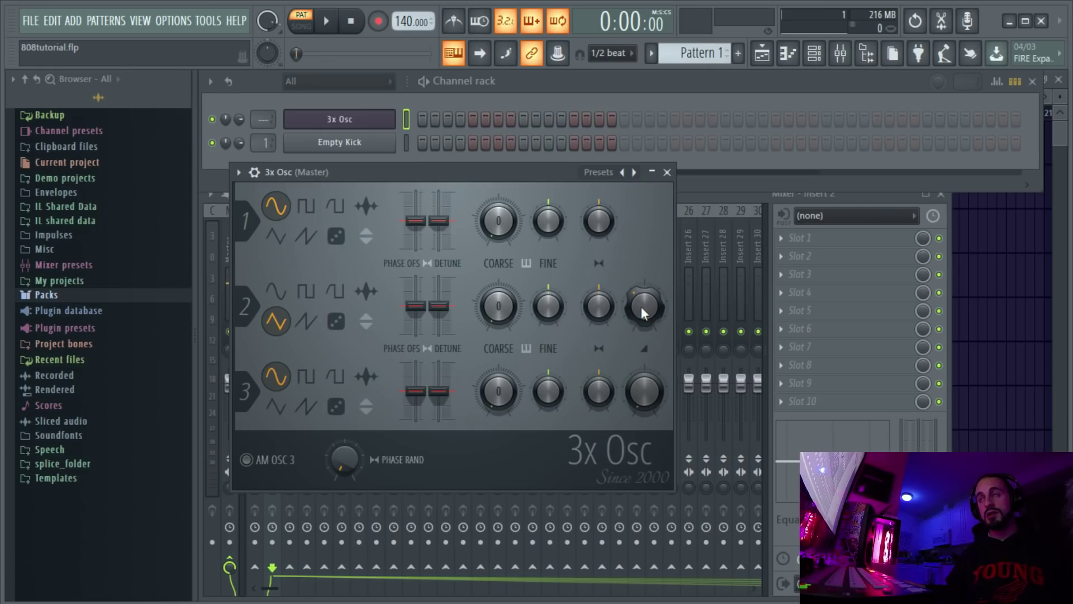
Enable the 3x Osc volume envelope and reduce its attack to the minimum.
click(255, 173)
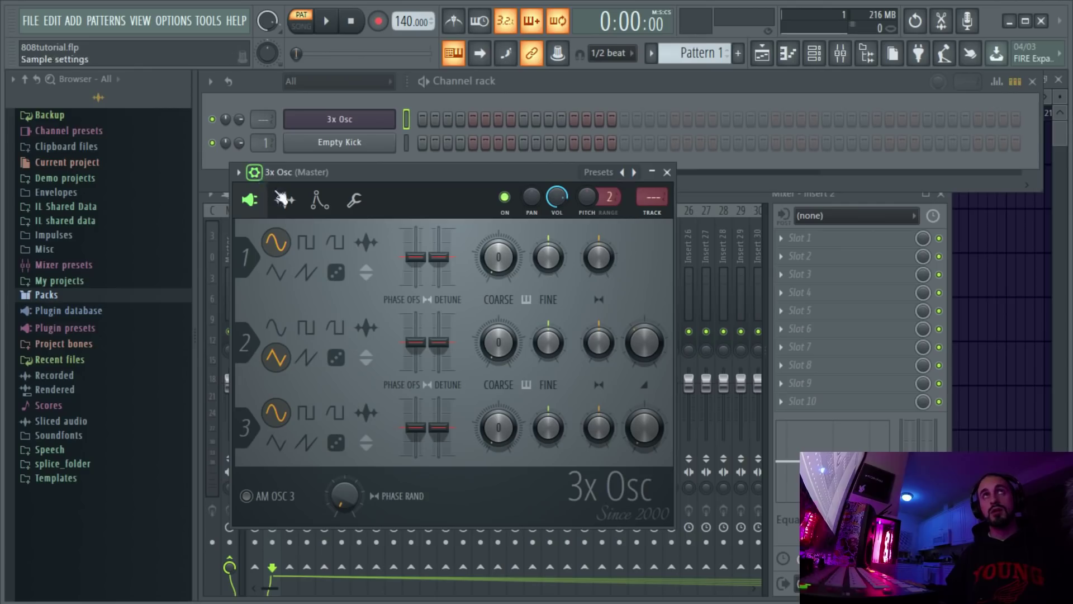
click(323, 208)
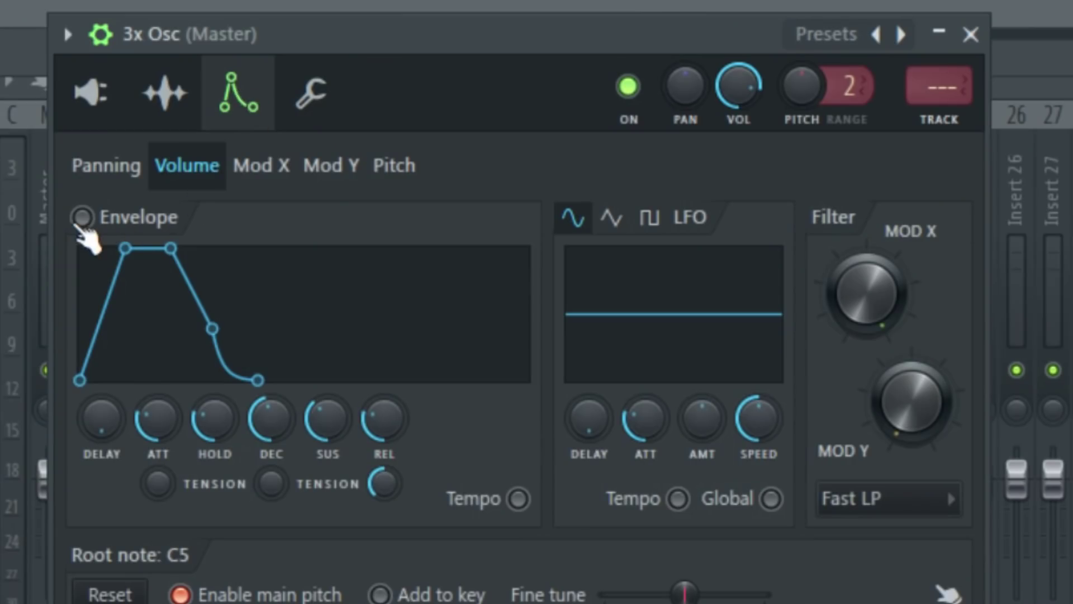
click(82, 218)
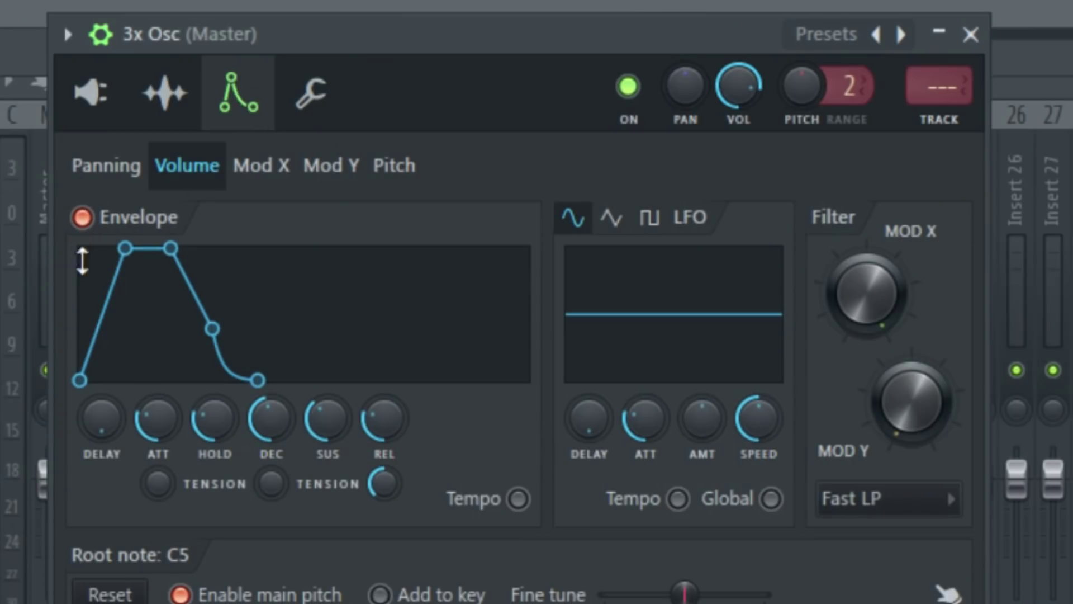
drag(158, 418, 158, 447)
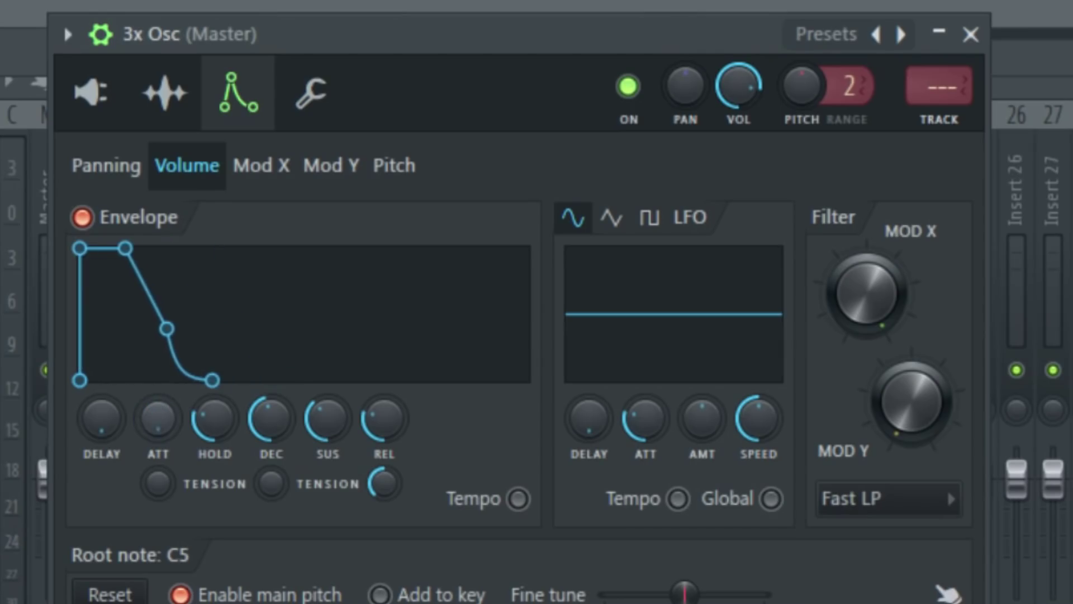
drag(129, 407, 158, 441)
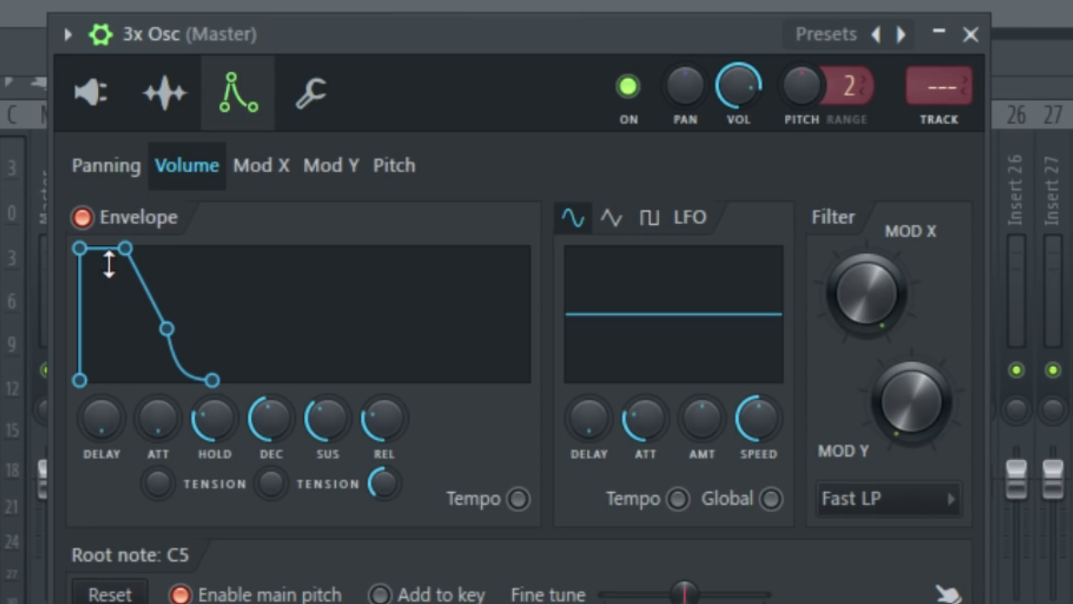
Lengthen the volume envelope's hold, decay and release, and adjust its sustain level.
drag(214, 419, 215, 356)
drag(267, 419, 311, 402)
mouse_move(385, 418)
mouse_down()
mouse_move(384, 402)
mouse_move(382, 439)
mouse_up()
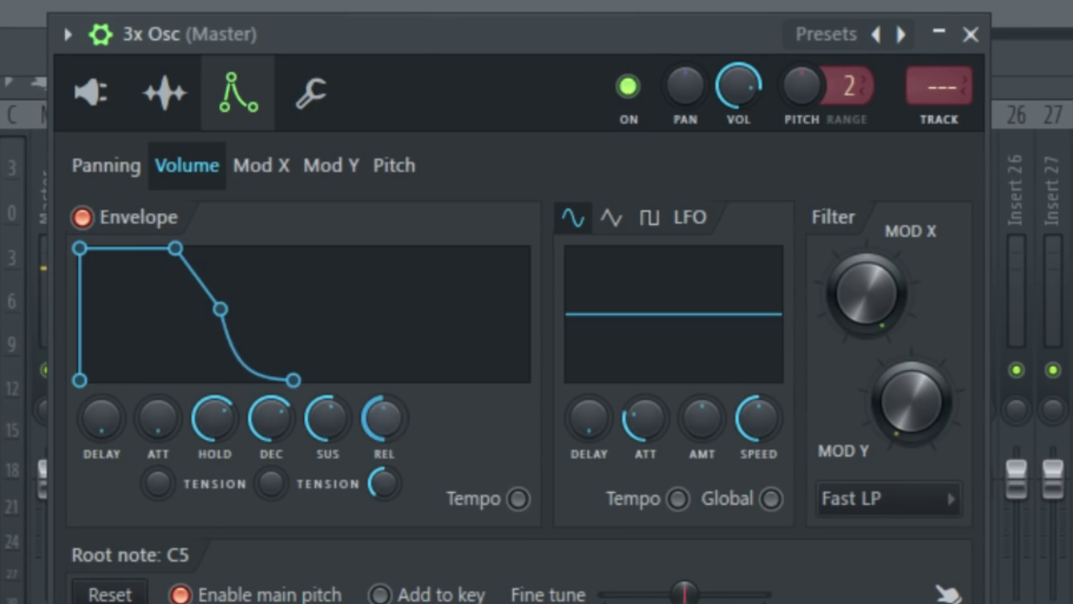
mouse_move(326, 435)
mouse_down()
mouse_move(326, 450)
mouse_move(324, 435)
mouse_up()
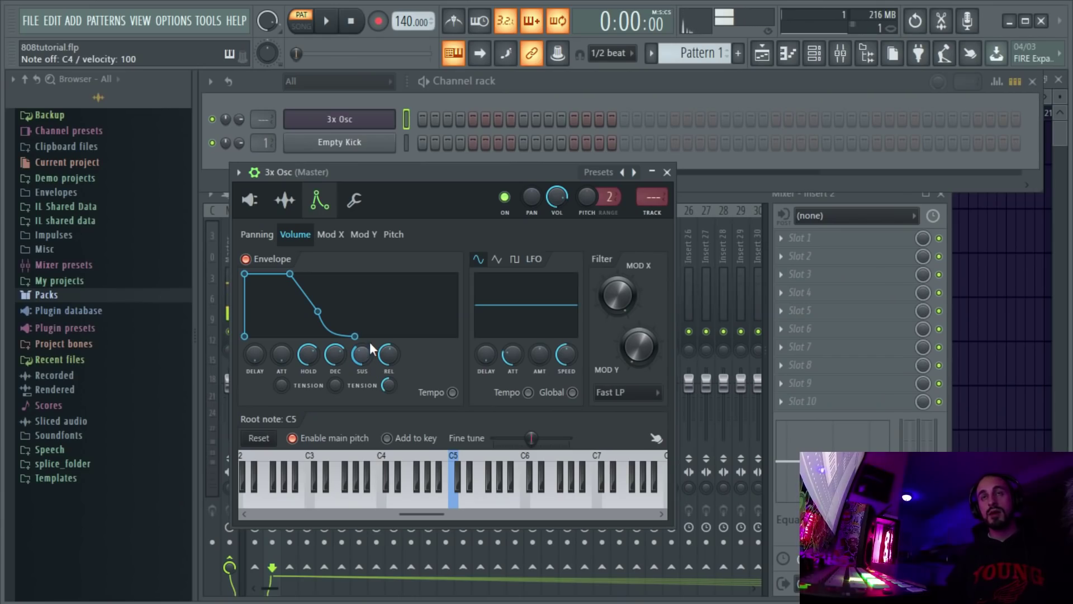
Close the 3x Osc and record one of its notes into Edison on the Master mixer track.
click(250, 200)
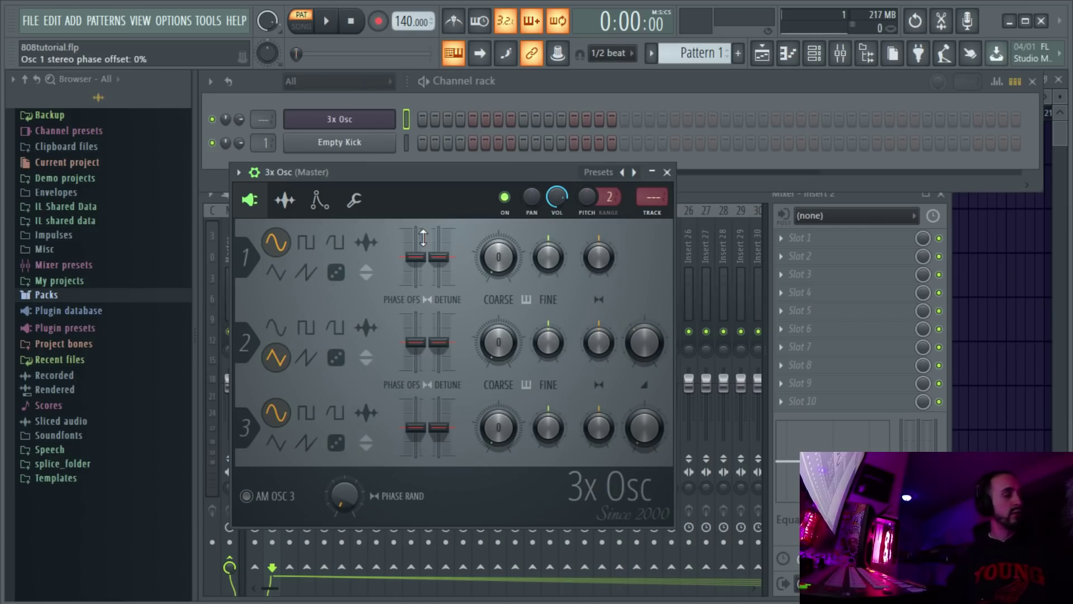
click(666, 173)
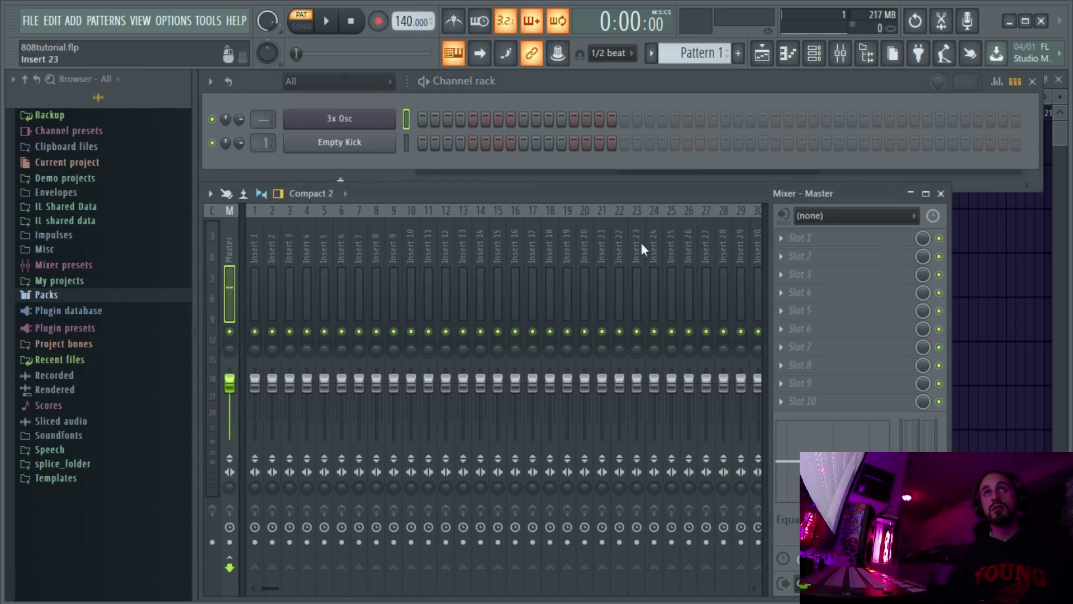
key(ctrl+e)
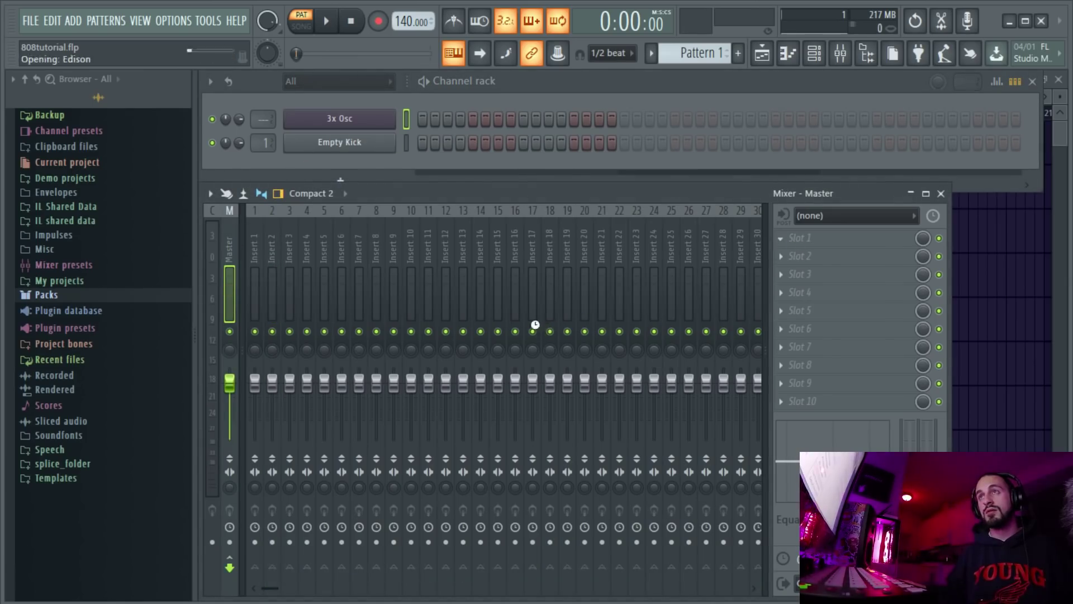
click(367, 161)
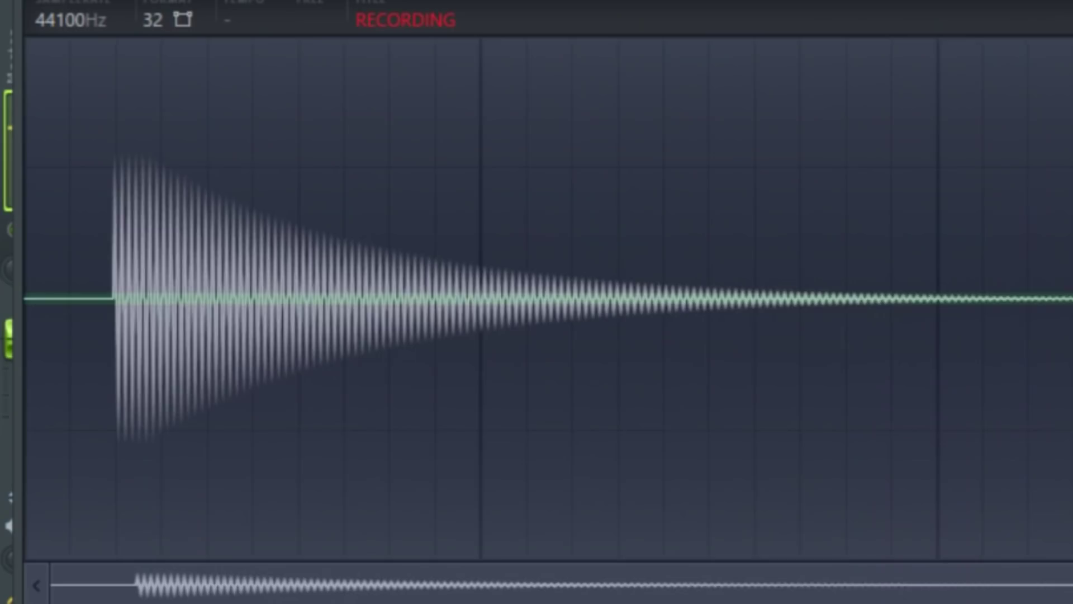
click(340, 161)
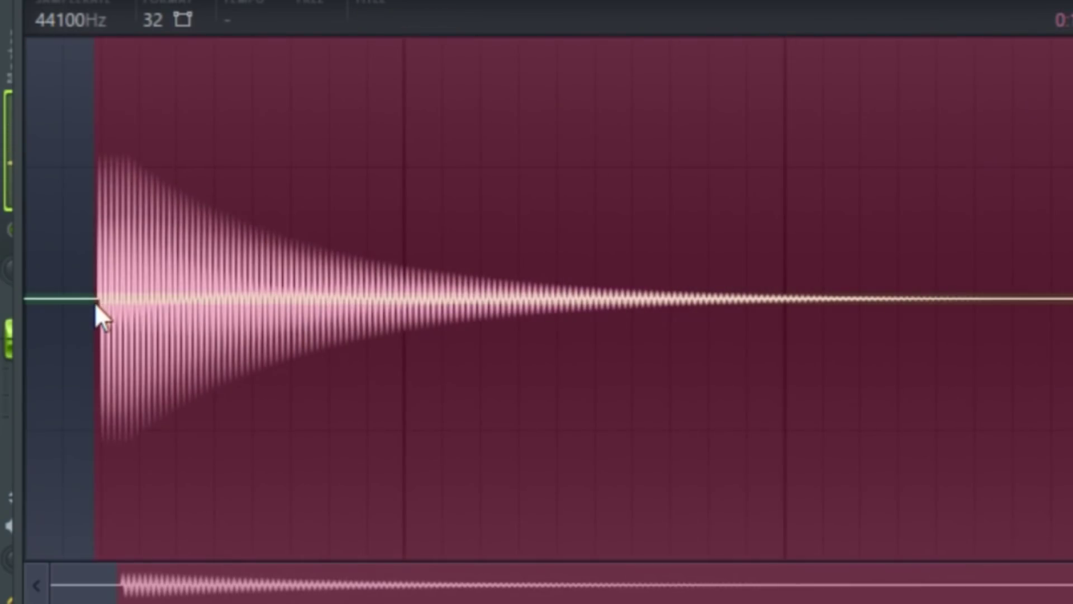
Trim the Edison recording to the selected note, removing the leading silence, and normalize it.
scroll(83, 325, up, 3)
scroll(89, 394, up, 2)
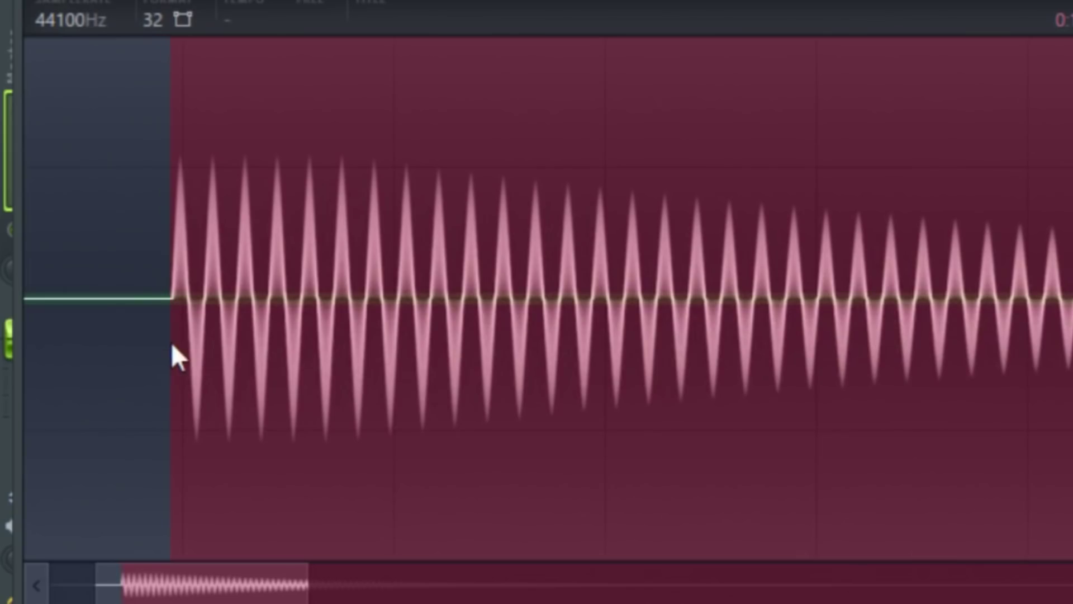
scroll(417, 229, down, 4)
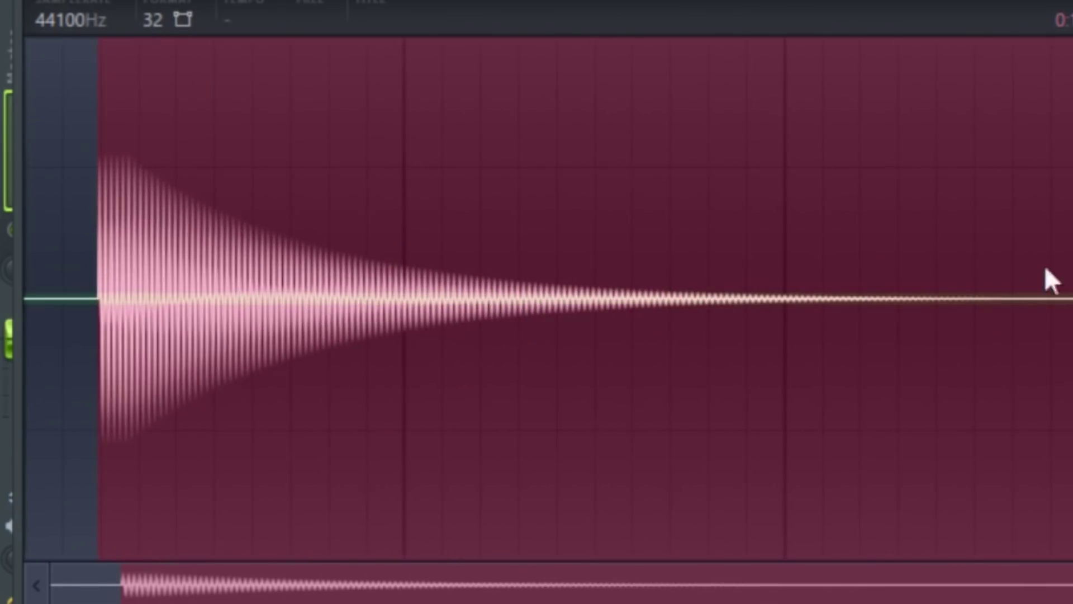
key(ctrl+Delete)
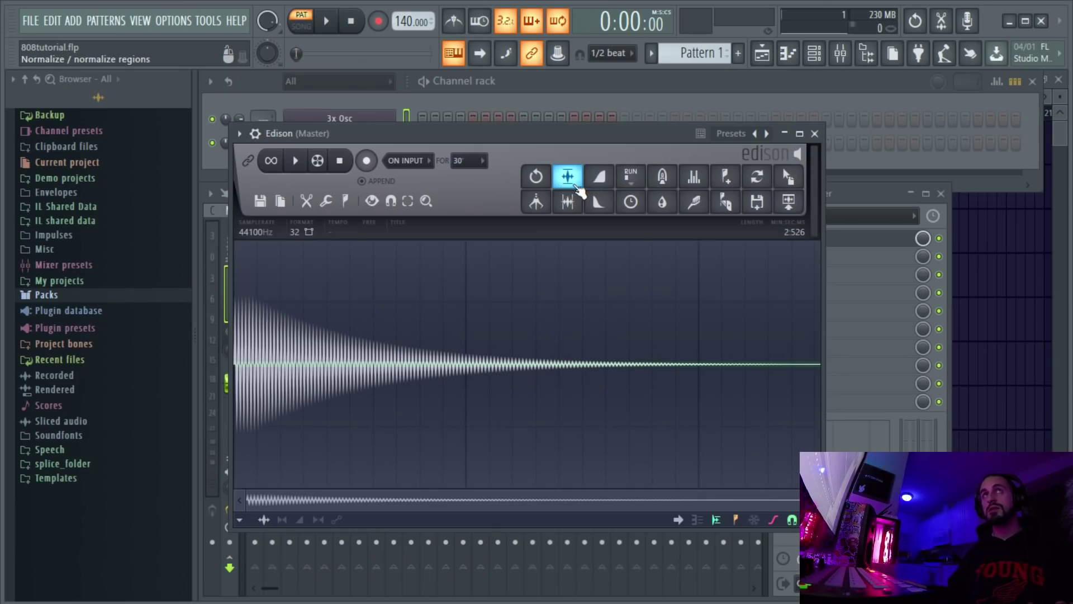
click(569, 182)
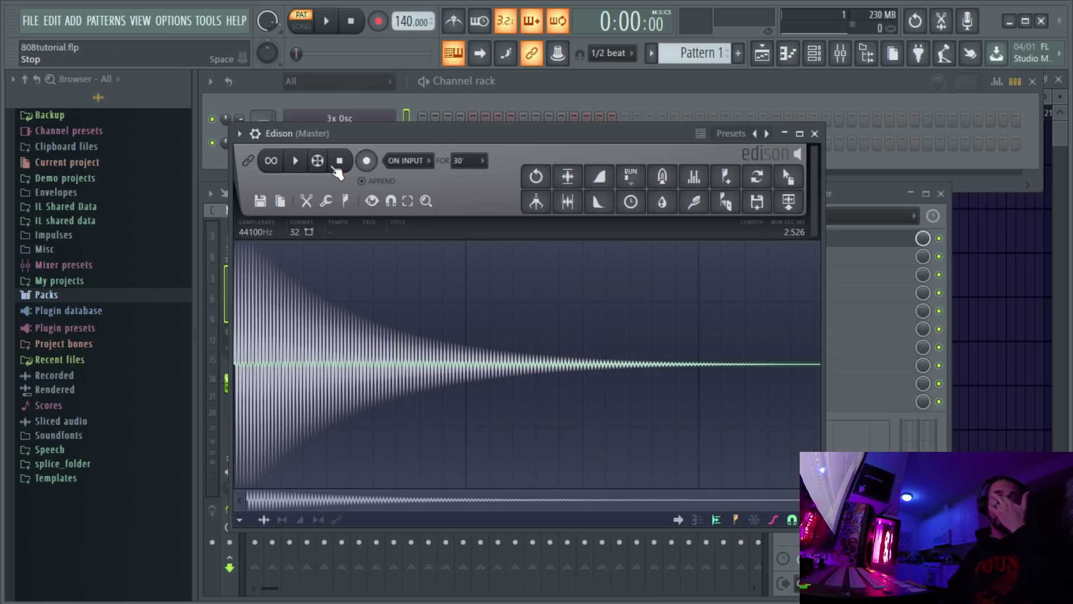
click(298, 161)
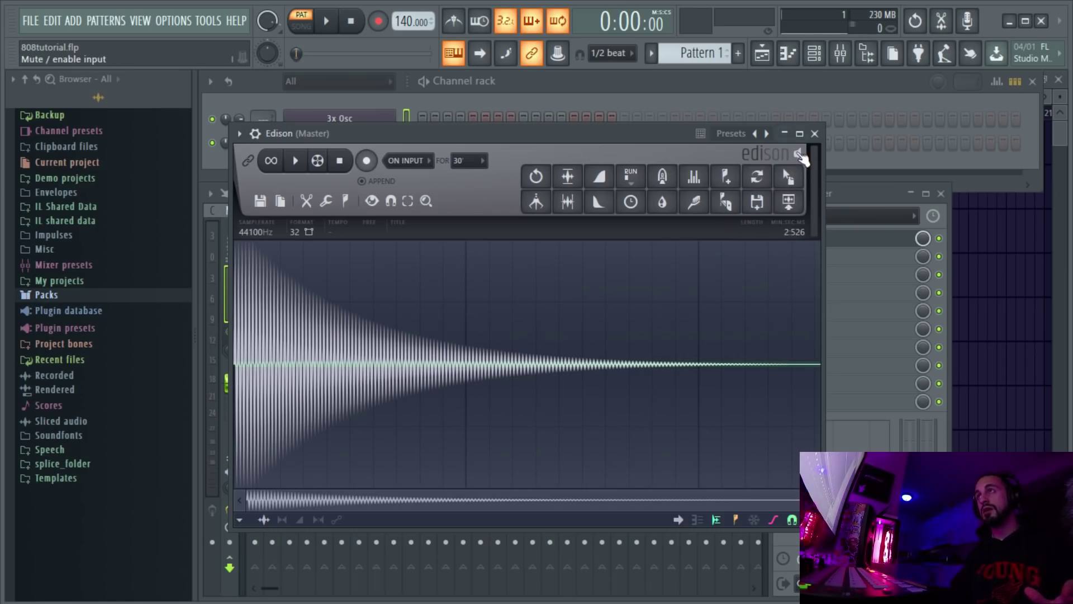
Transfer the recorded sample from Edison to the channel rack, replacing the Empty Kick channel's sound.
drag(789, 177, 414, 93)
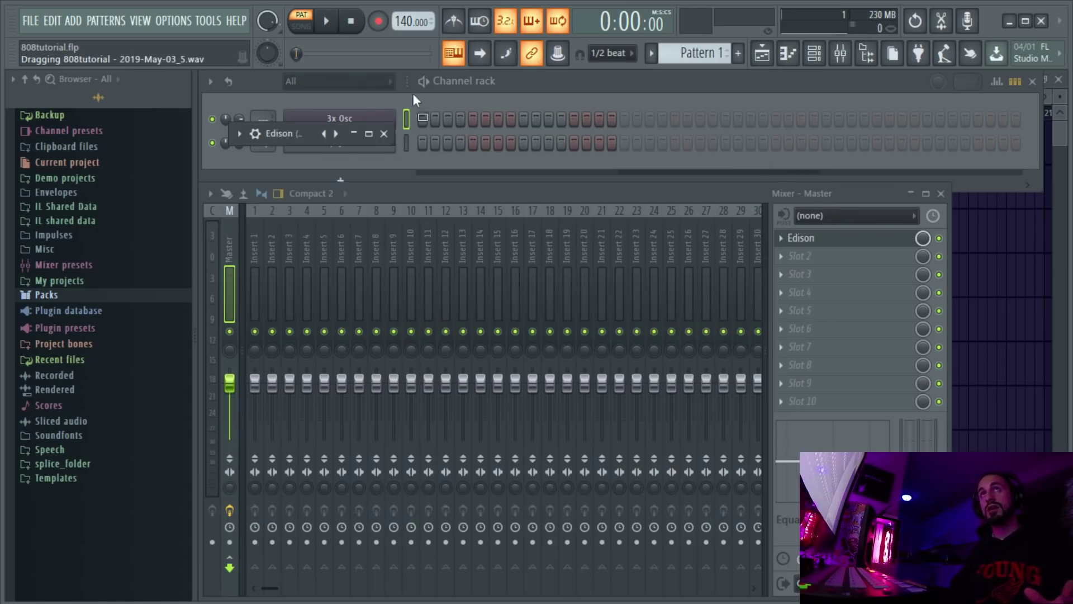
drag(366, 159, 365, 158)
click(363, 143)
click(444, 312)
click(628, 355)
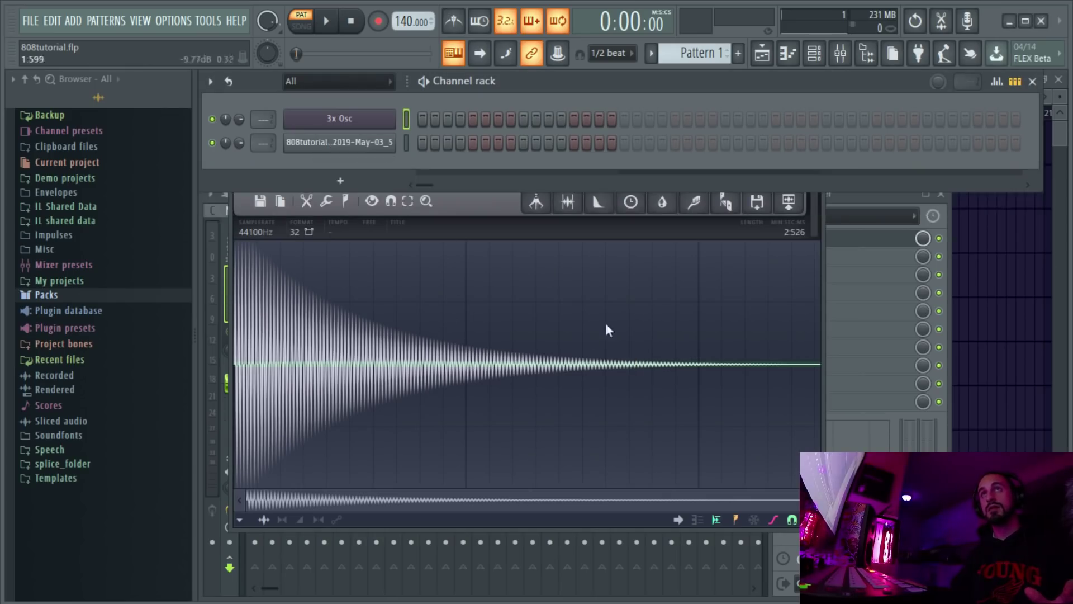
Route the recorded sample's channel to mixer track 1 and load Fruity parametric EQ 2 in its first effect slot.
drag(264, 144, 264, 143)
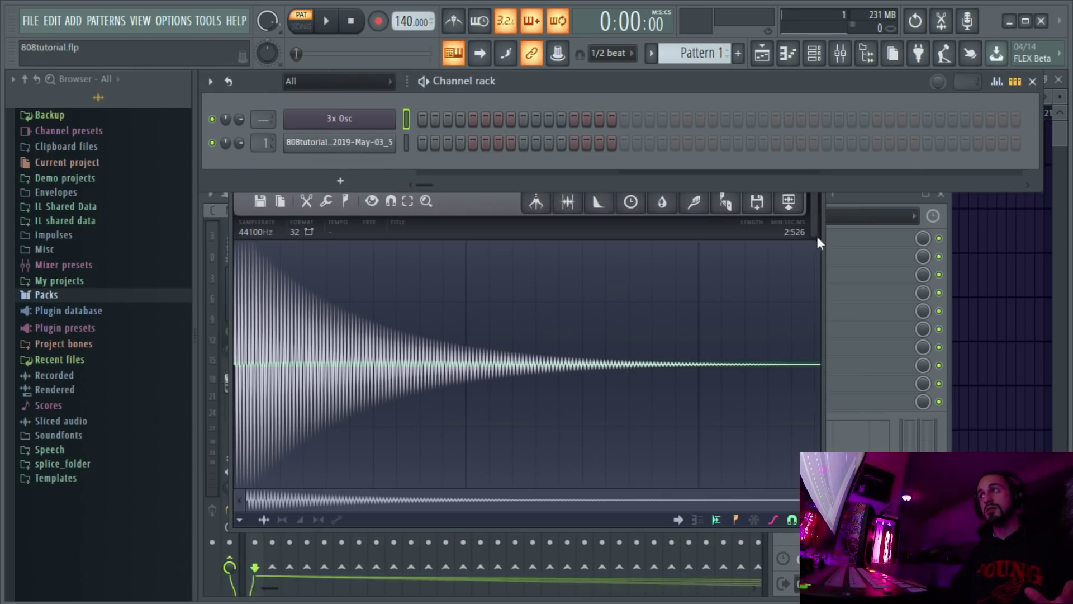
click(850, 237)
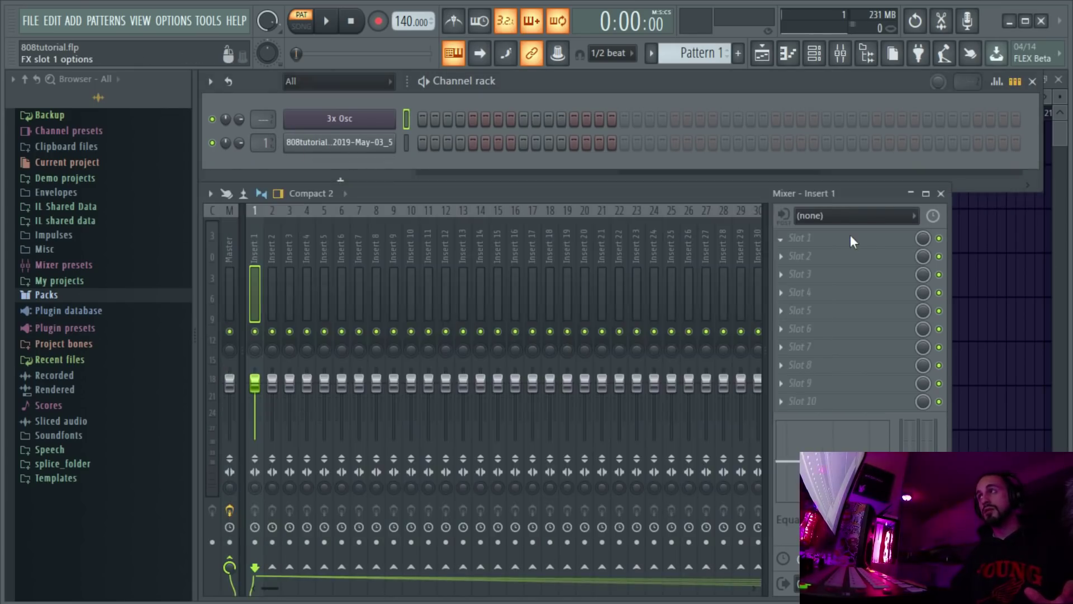
click(612, 90)
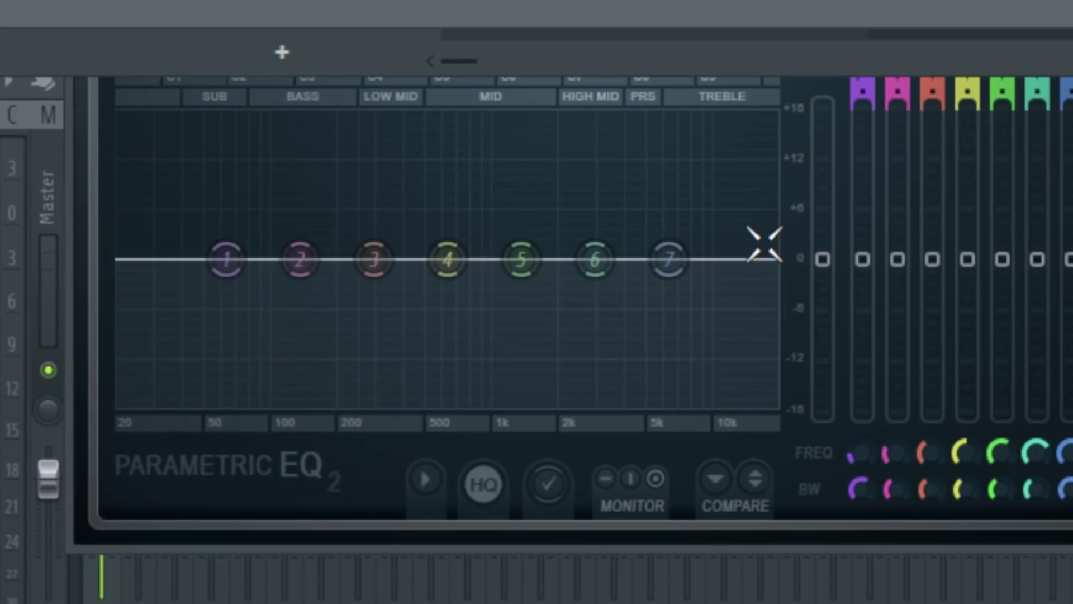
Cut the highs while the sound plays by pulling EQ band 7 fully down at about 1732 Hz.
key(space)
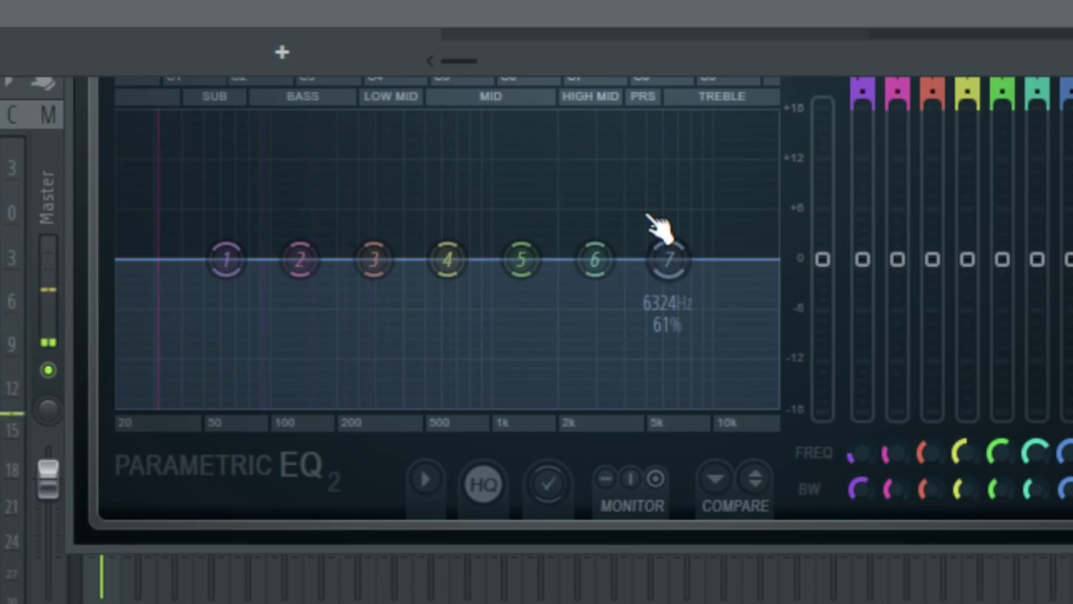
drag(671, 256, 568, 403)
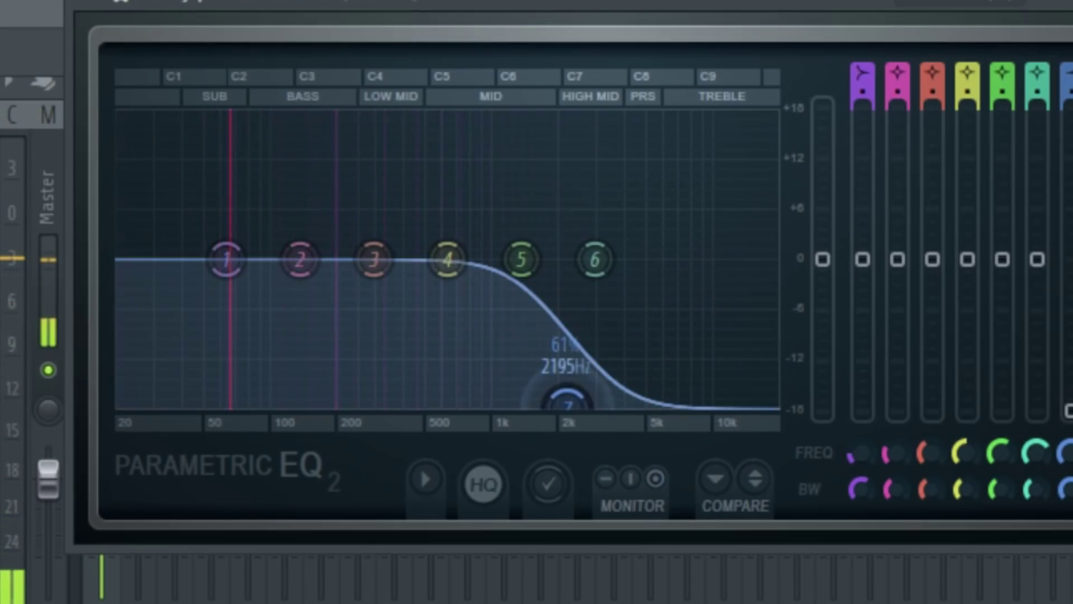
drag(590, 399, 598, 402)
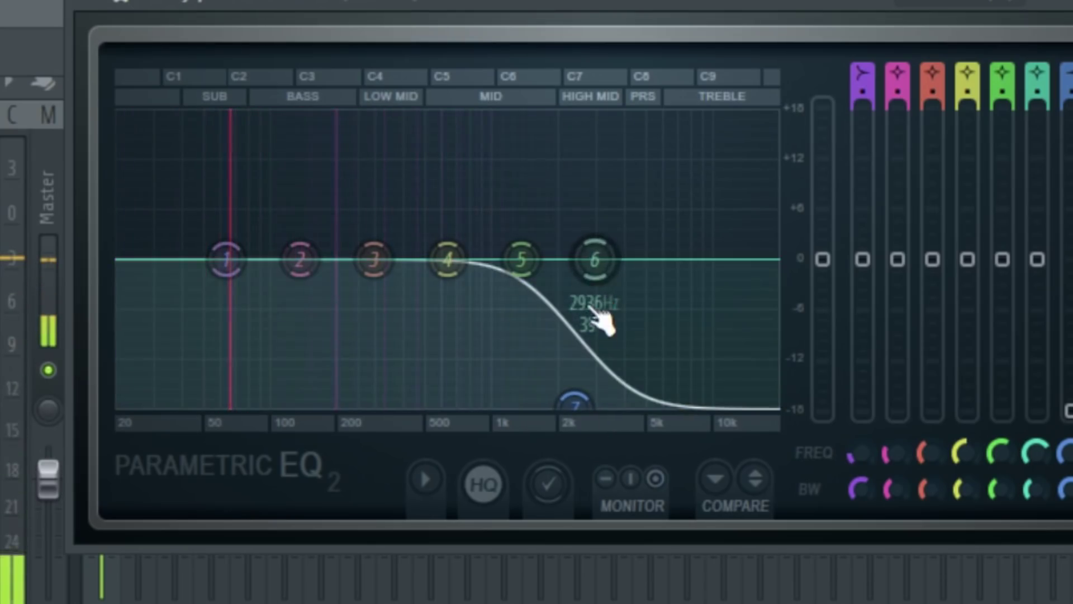
drag(575, 403, 551, 413)
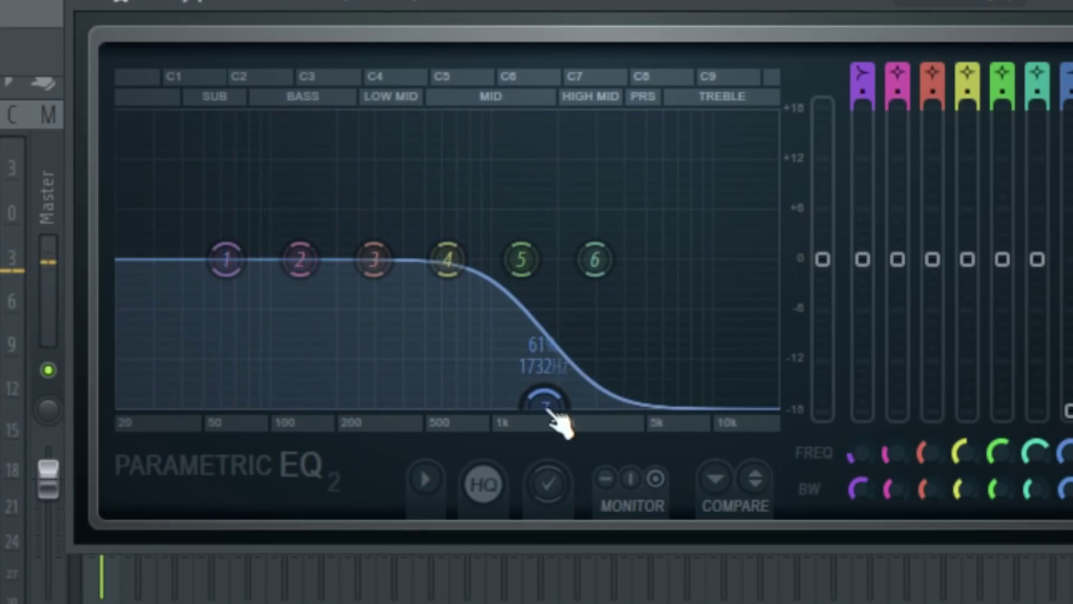
Boost EQ band 4 slightly in the low mids around 327 Hz.
drag(448, 260, 384, 243)
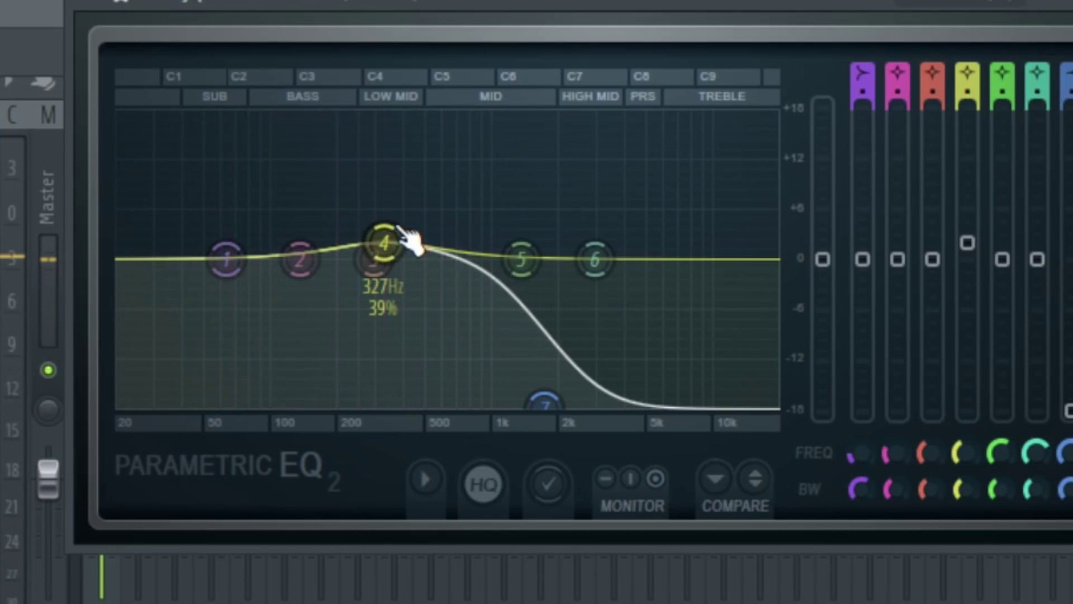
drag(384, 242, 394, 243)
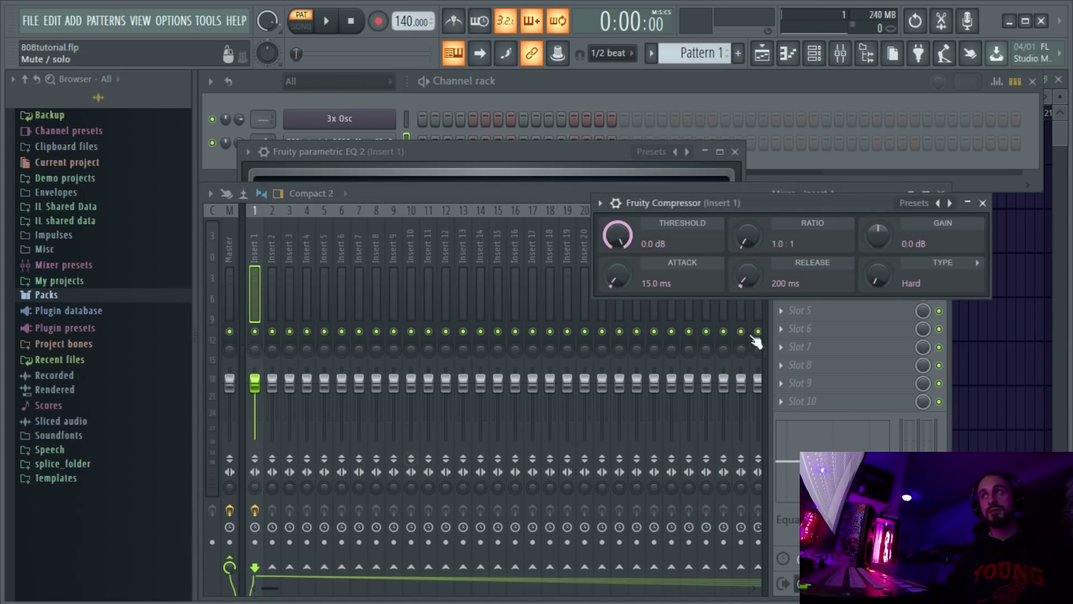
Set Fruity Compressor to threshold -4.8 dB, ratio 1.6:1, attack 0.0 ms, release 891 ms and gain 2.0 dB.
drag(743, 251, 742, 241)
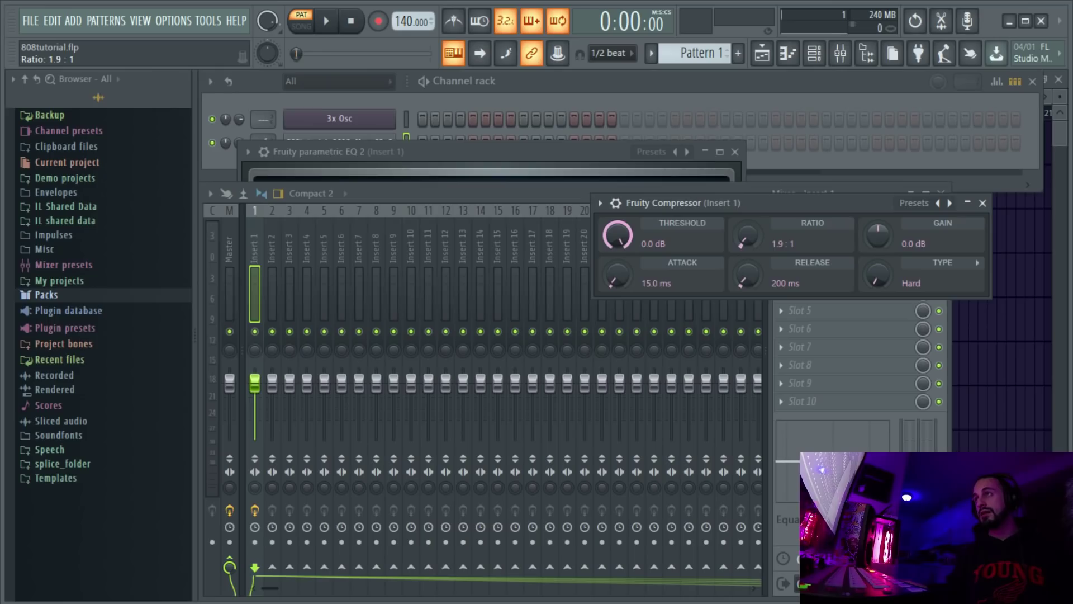
drag(617, 235, 627, 302)
drag(747, 275, 781, 277)
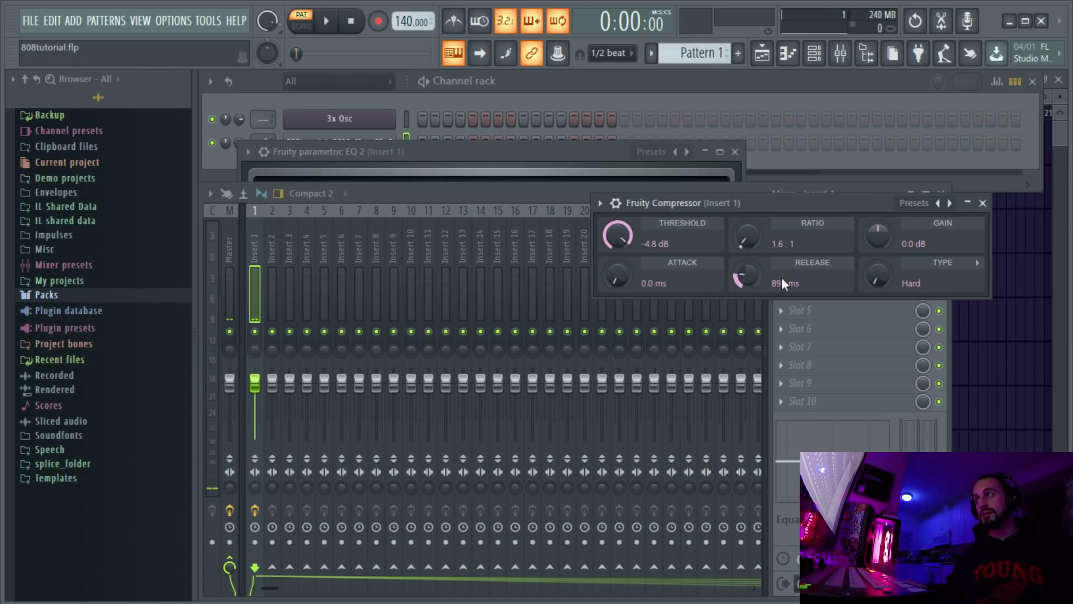
drag(885, 242, 884, 235)
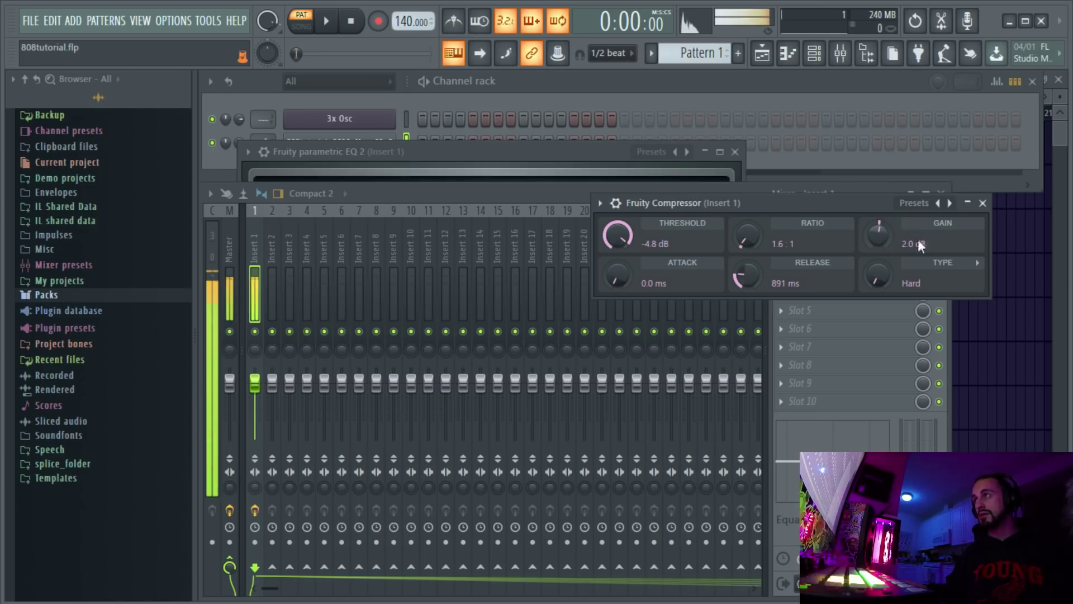
click(967, 202)
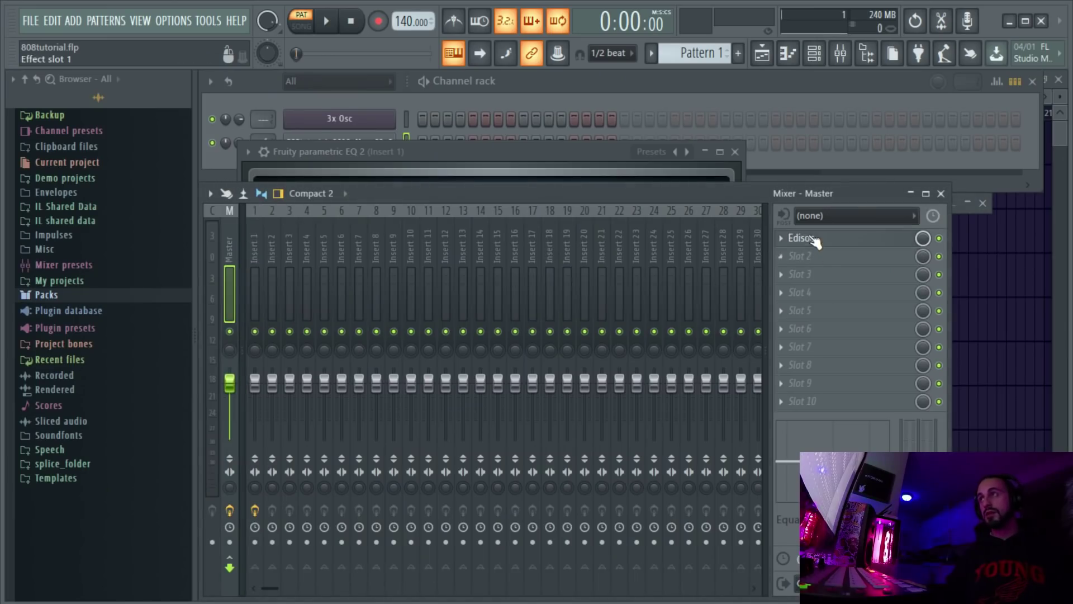
Clear the old take in the master track's Edison and record the processed 808 into it.
click(814, 239)
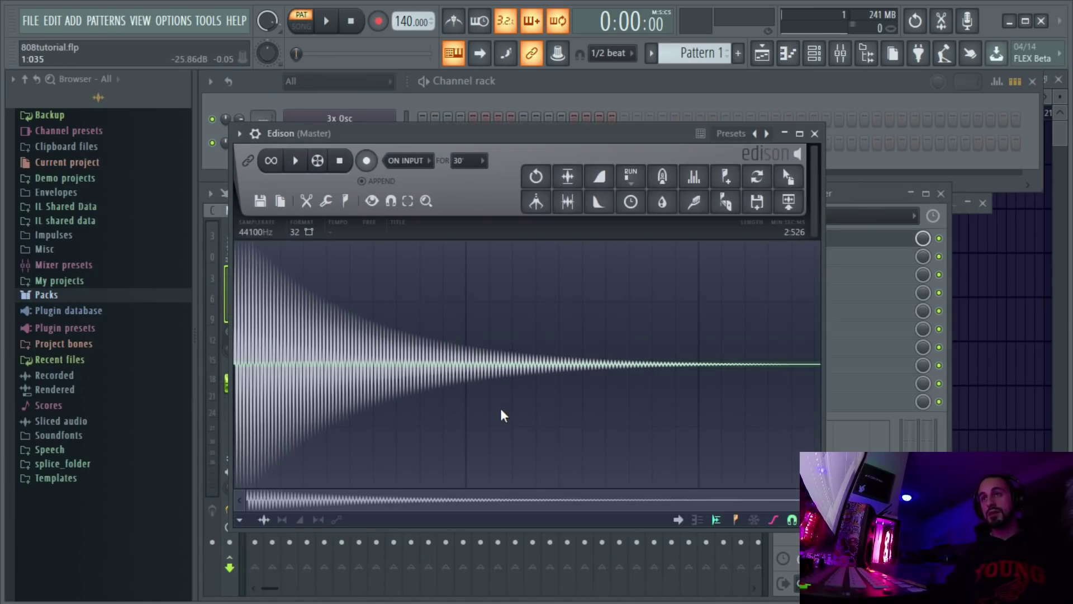
key(Delete)
click(368, 161)
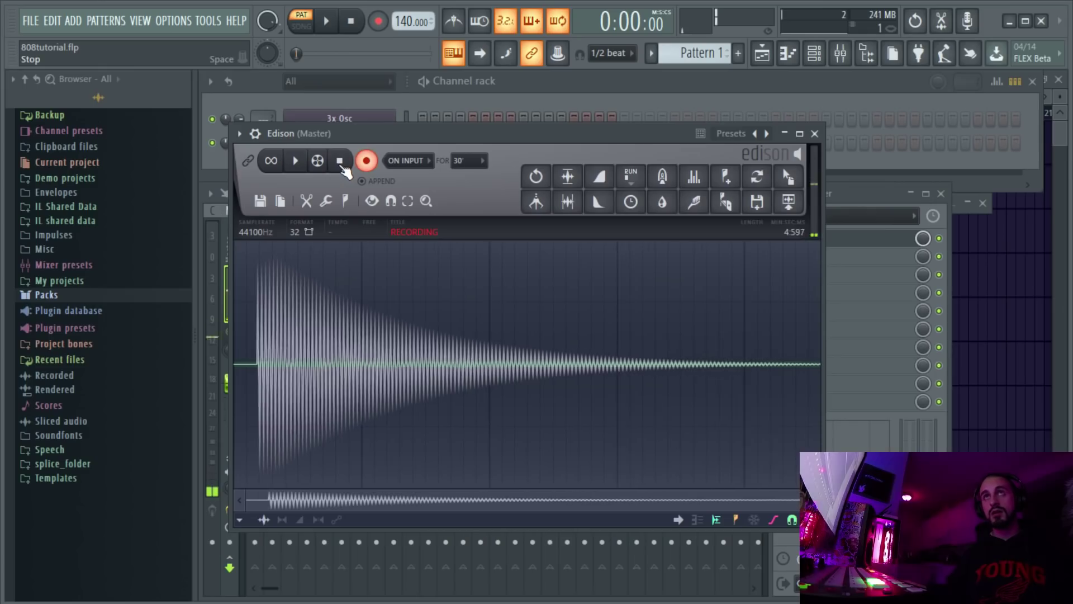
click(339, 162)
Trim the silence before the 808's first peak at about 0:182, keeping everything to the end of the recording.
drag(257, 335, 251, 370)
scroll(263, 387, up, 6)
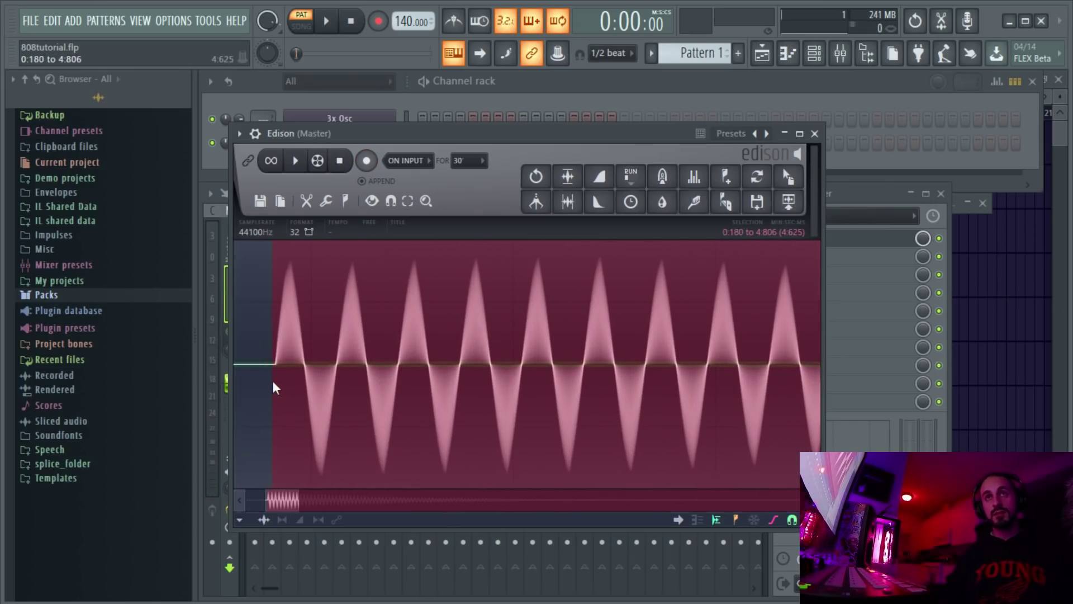
scroll(273, 382, up, 5)
drag(262, 369, 270, 367)
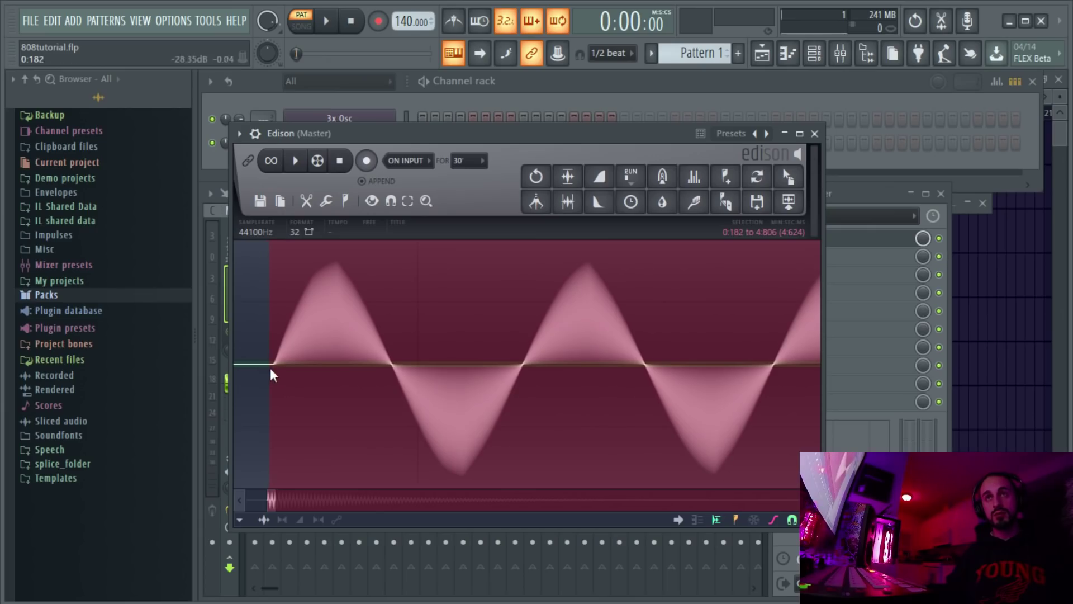
scroll(378, 325, down, 10)
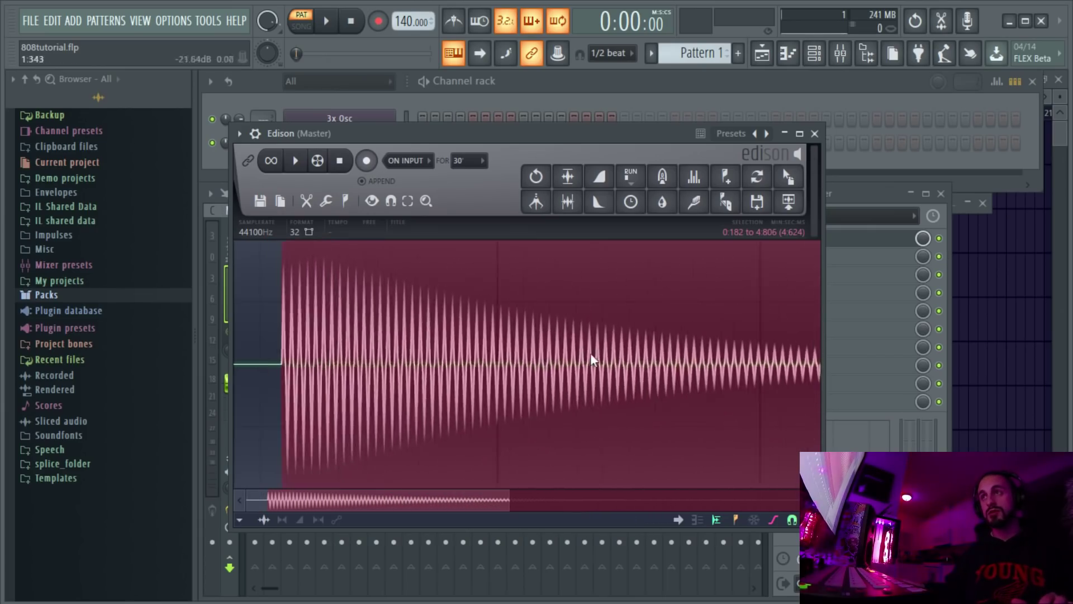
scroll(603, 357, down, 4)
key(ctrl+Delete)
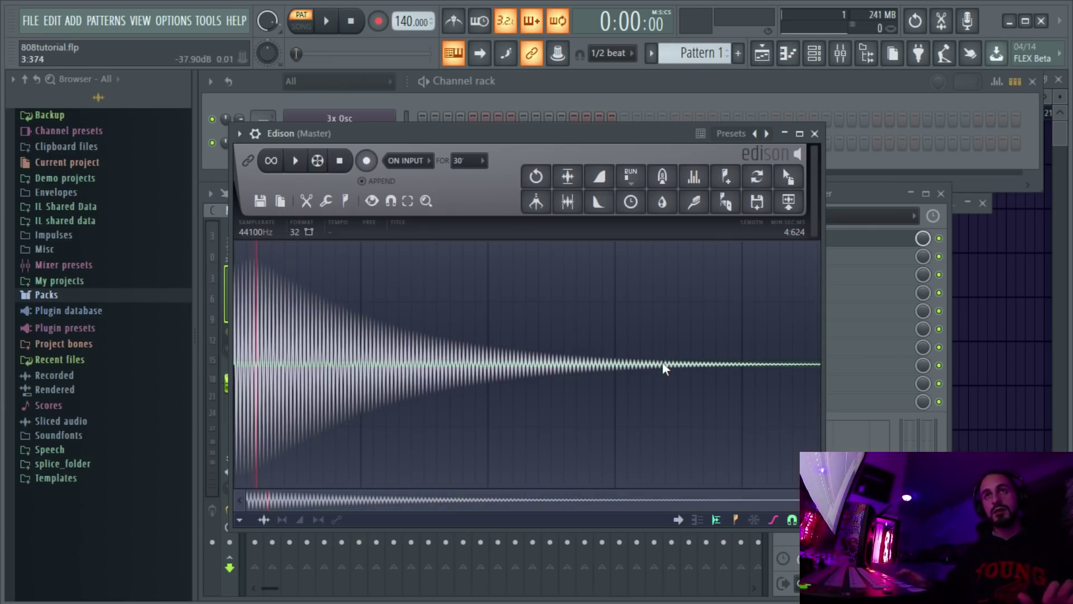
Normalize the trimmed recording in Edison and clear the C2 pitch region markers from the waveform.
click(341, 162)
click(568, 176)
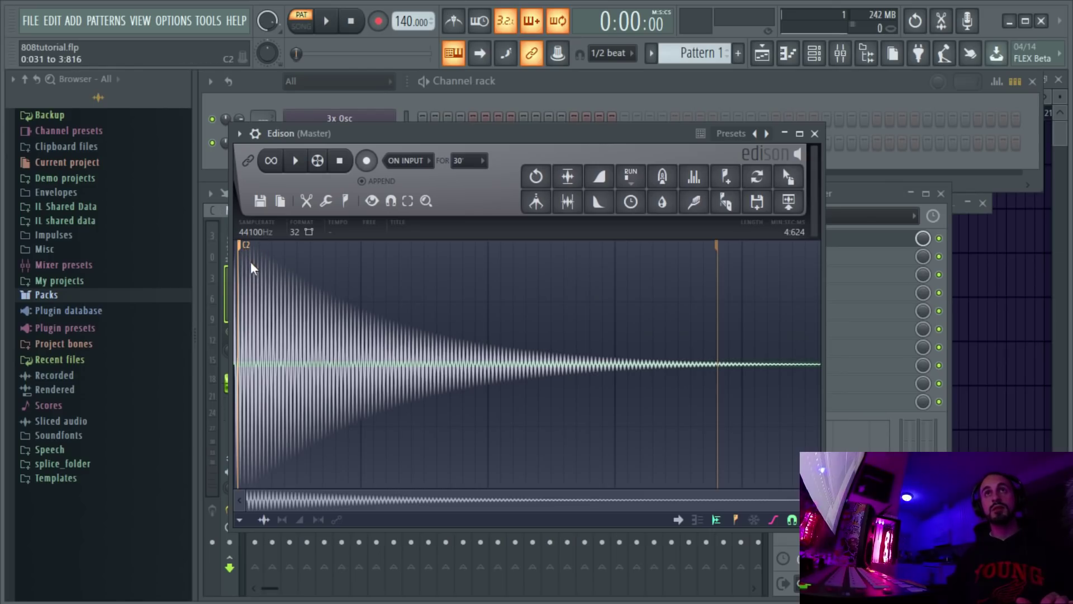
click(283, 266)
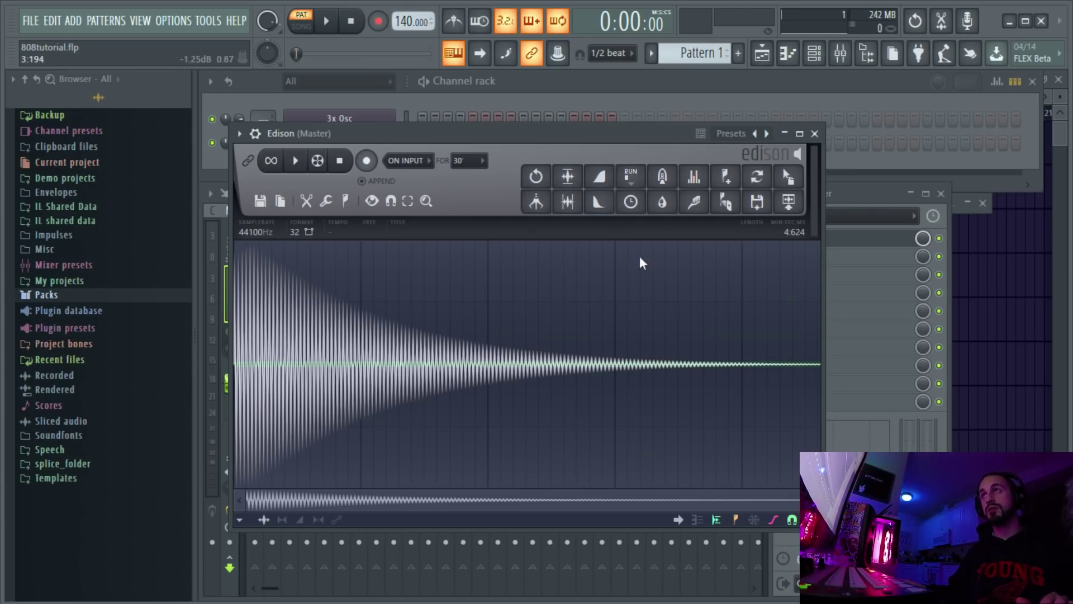
Try a fade-out across the whole recording, and undo it after listening.
click(606, 208)
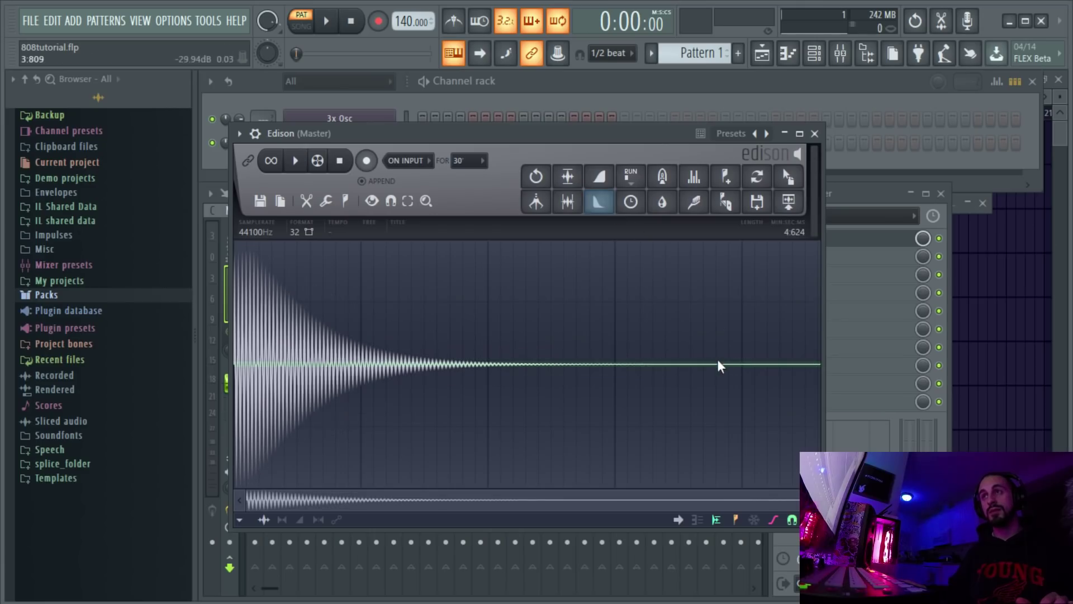
click(297, 161)
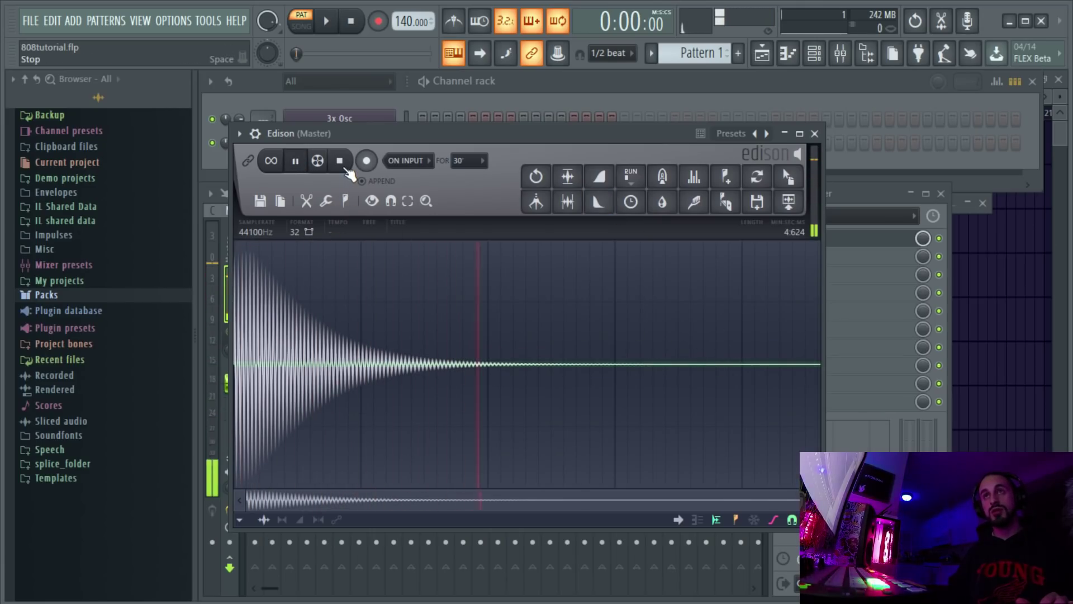
click(340, 162)
key(ctrl+z)
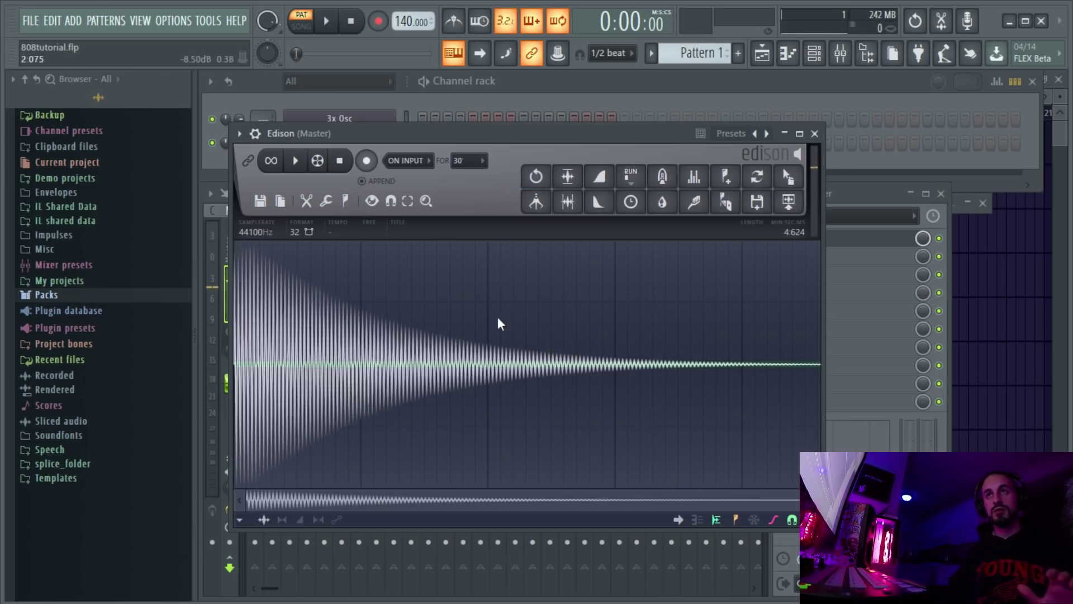
Fade out only the tail of the recording from 1:988 to 4:624 and play it back.
drag(486, 384, 816, 386)
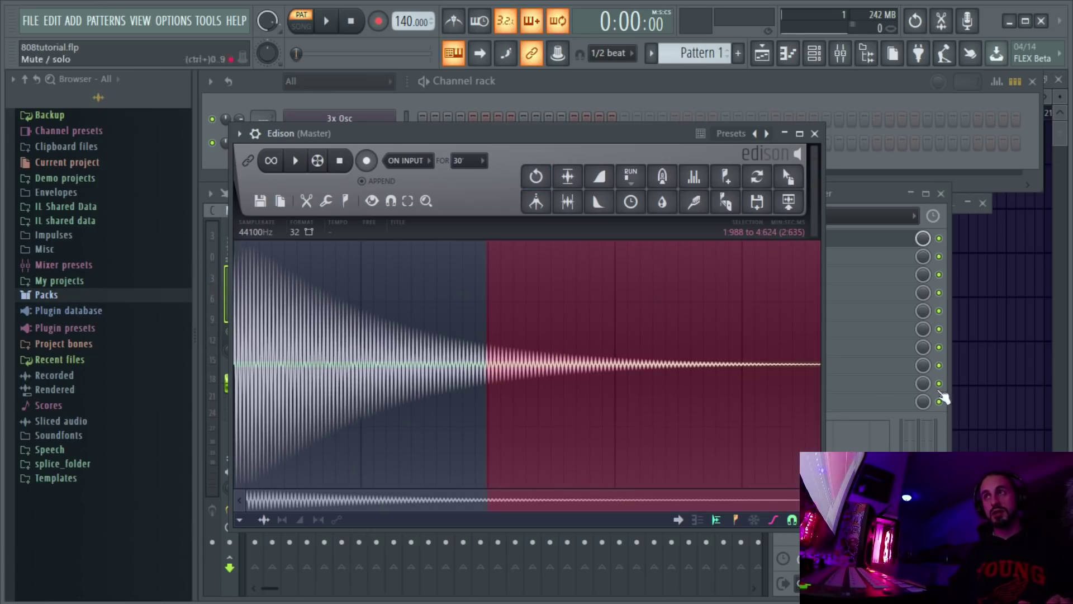
click(598, 203)
click(696, 344)
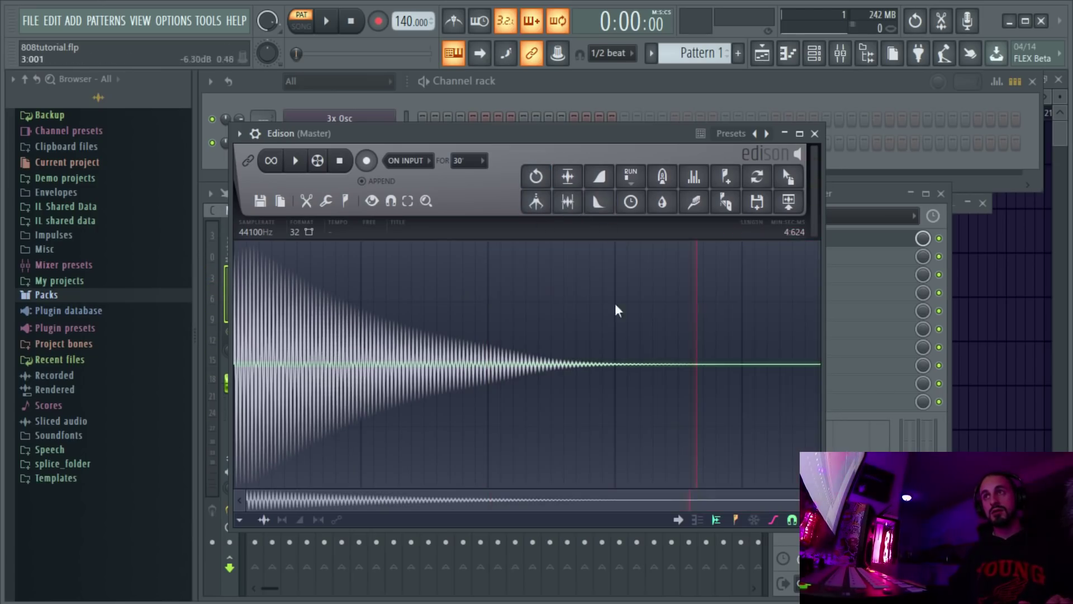
click(307, 167)
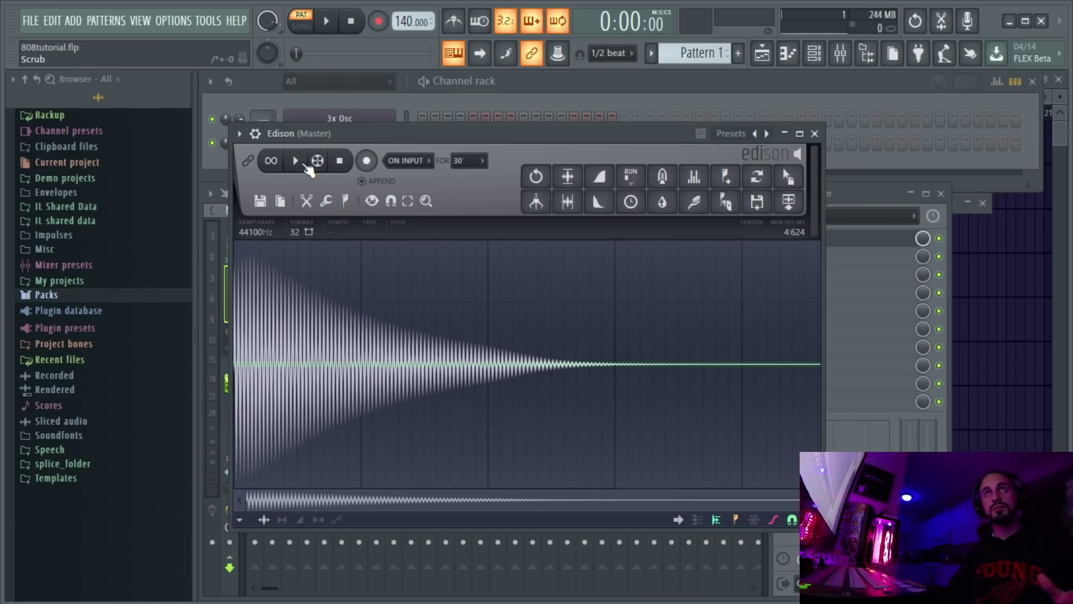
click(296, 161)
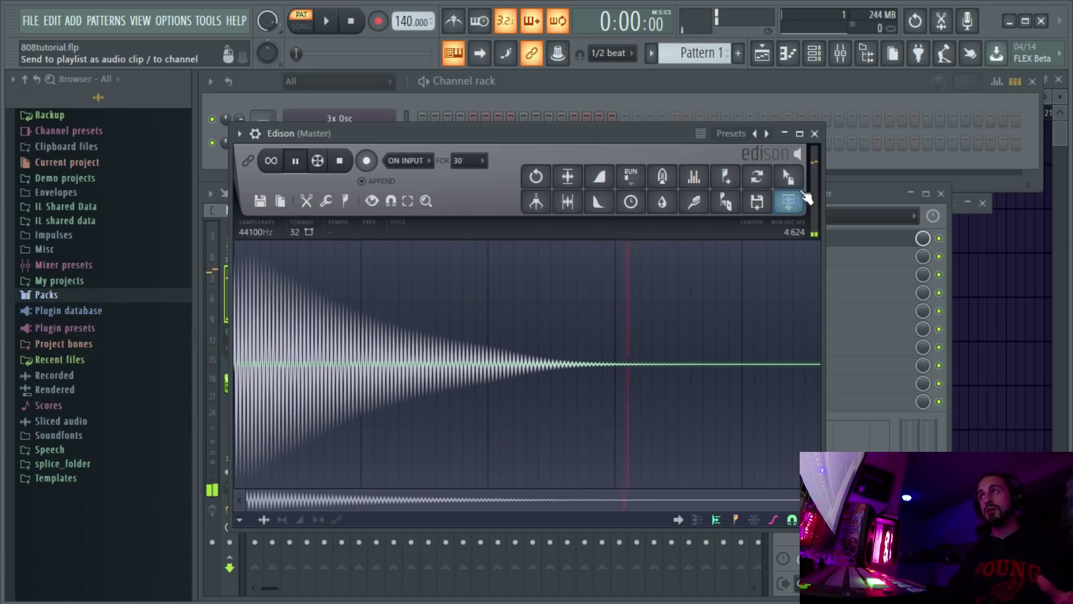
Transfer the faded recording from Edison to the top of the channel rack as a new sampler channel.
drag(795, 191, 407, 149)
drag(386, 101, 387, 105)
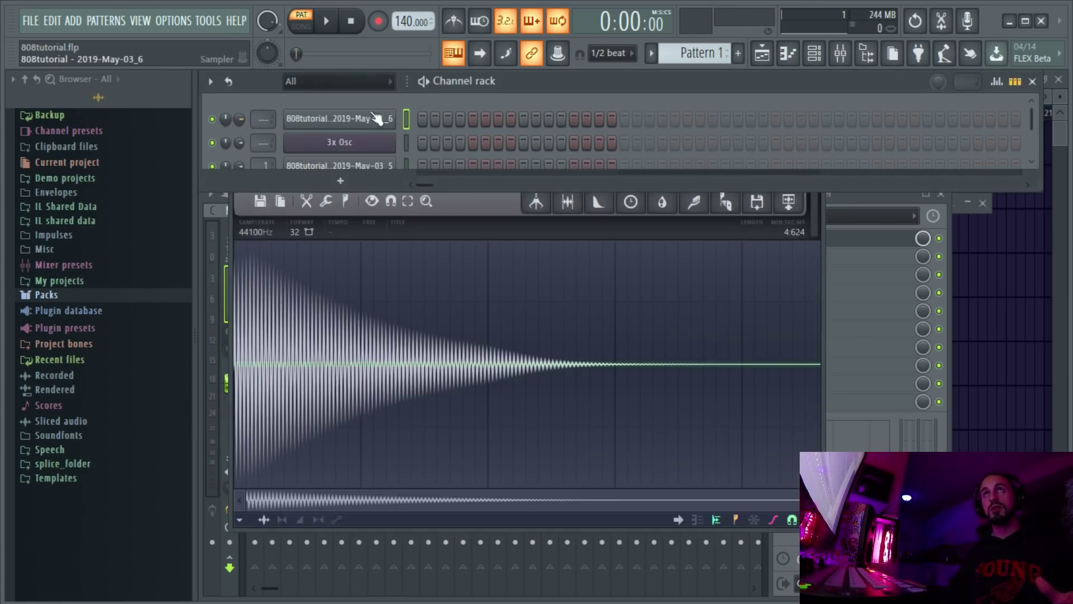
click(866, 200)
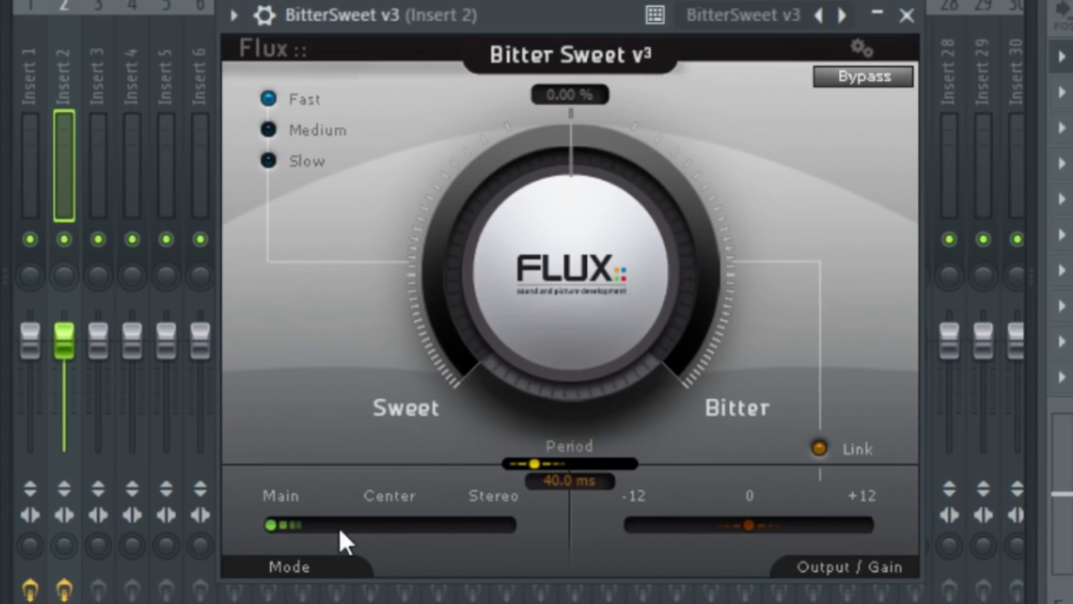
Set BitterSweet v3 on Insert 2 to Center mode, trying Stereo in between, and turn off its Link option.
drag(302, 526, 344, 531)
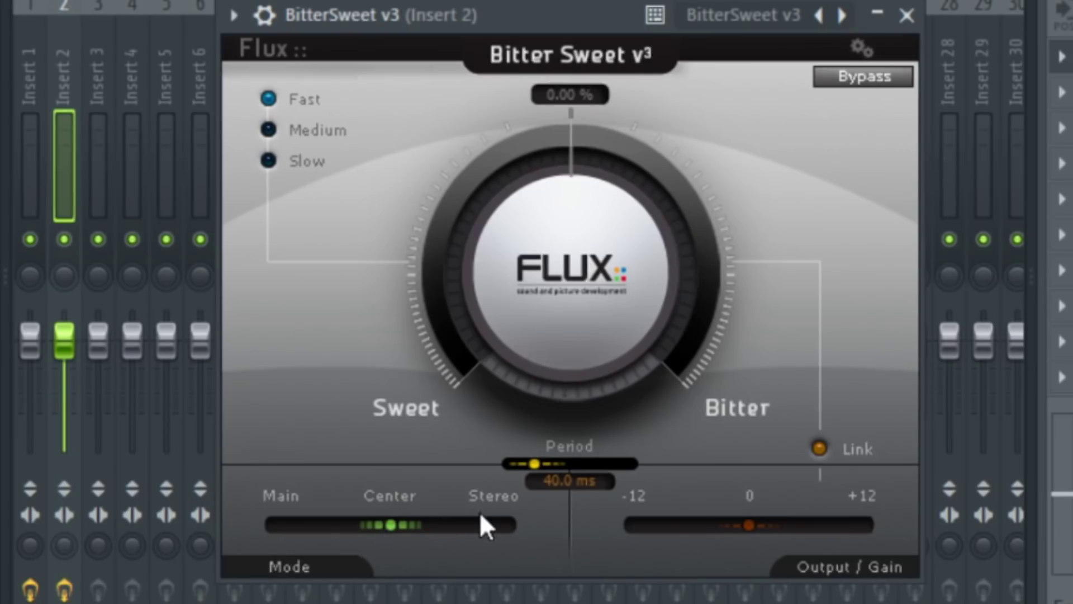
drag(411, 530, 596, 532)
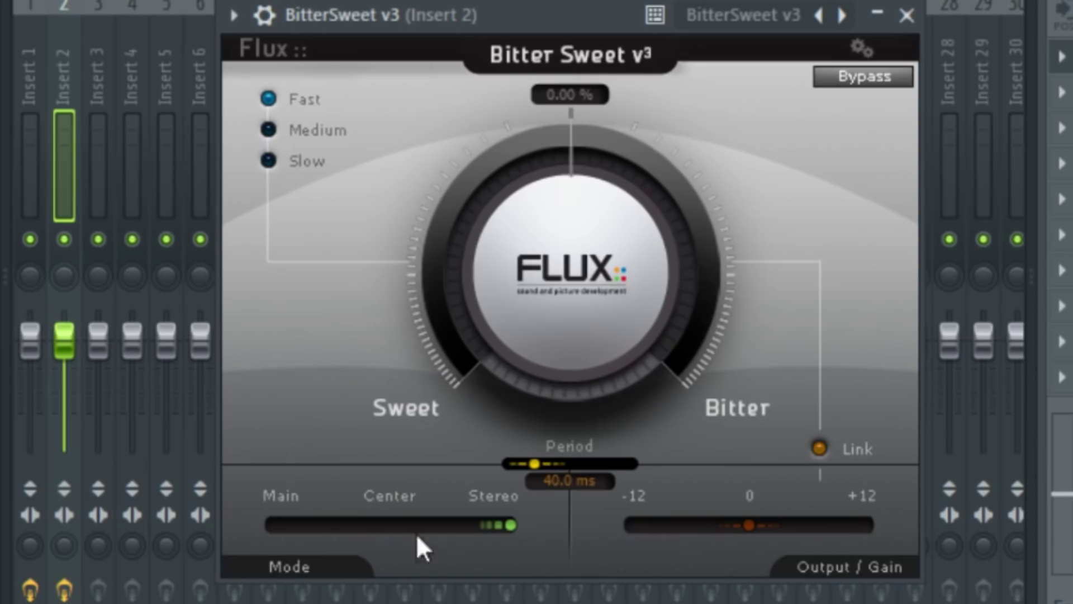
drag(510, 524, 410, 534)
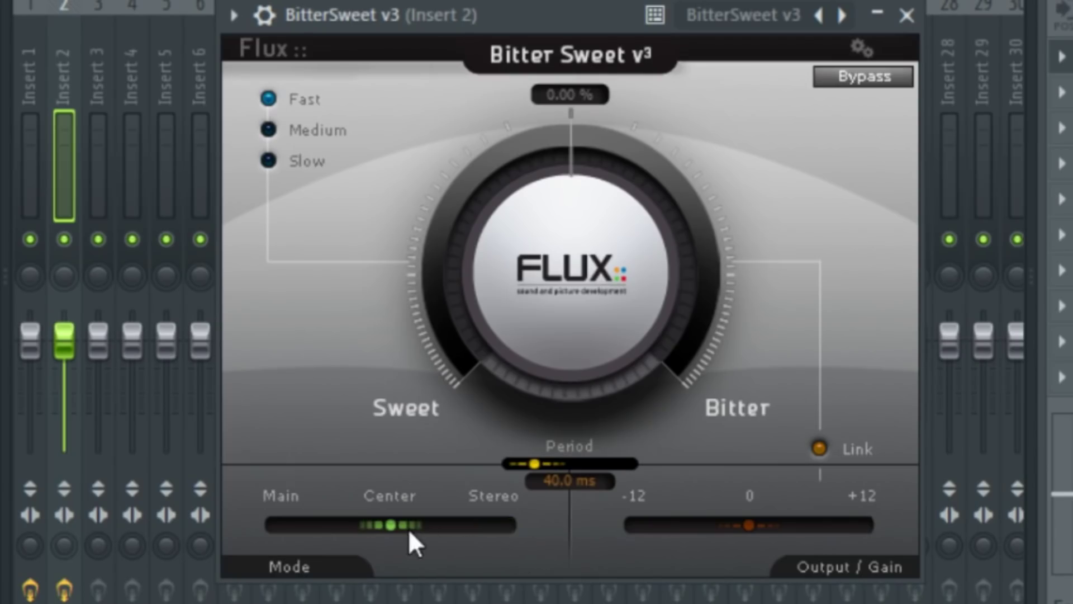
click(819, 446)
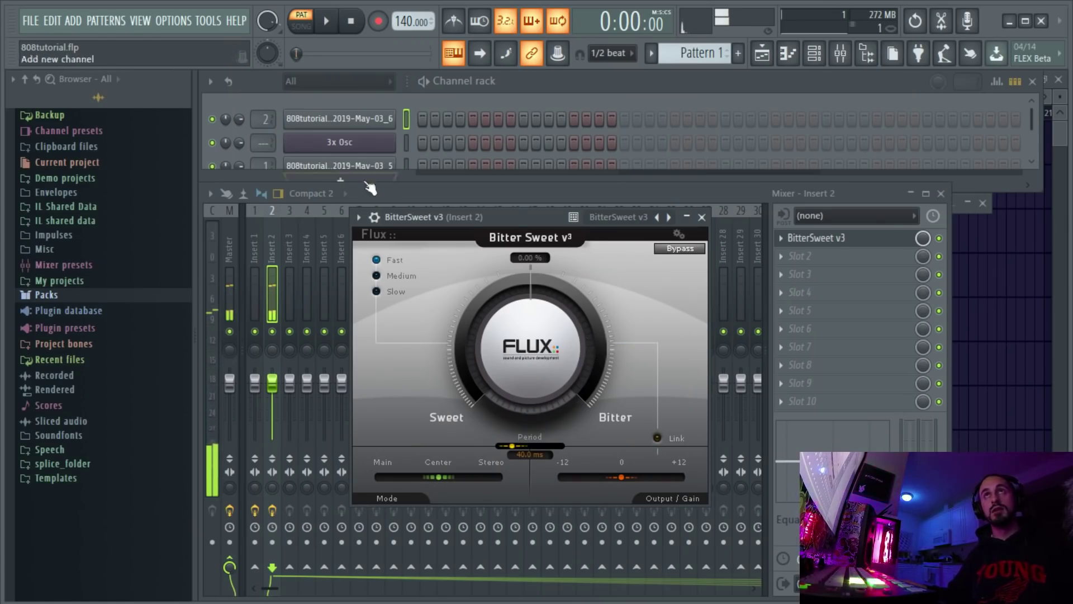
Place Fruity parametric EQ 2 before BitterSweet on Insert 2 and cut the highs by pulling band 7 fully down.
click(360, 118)
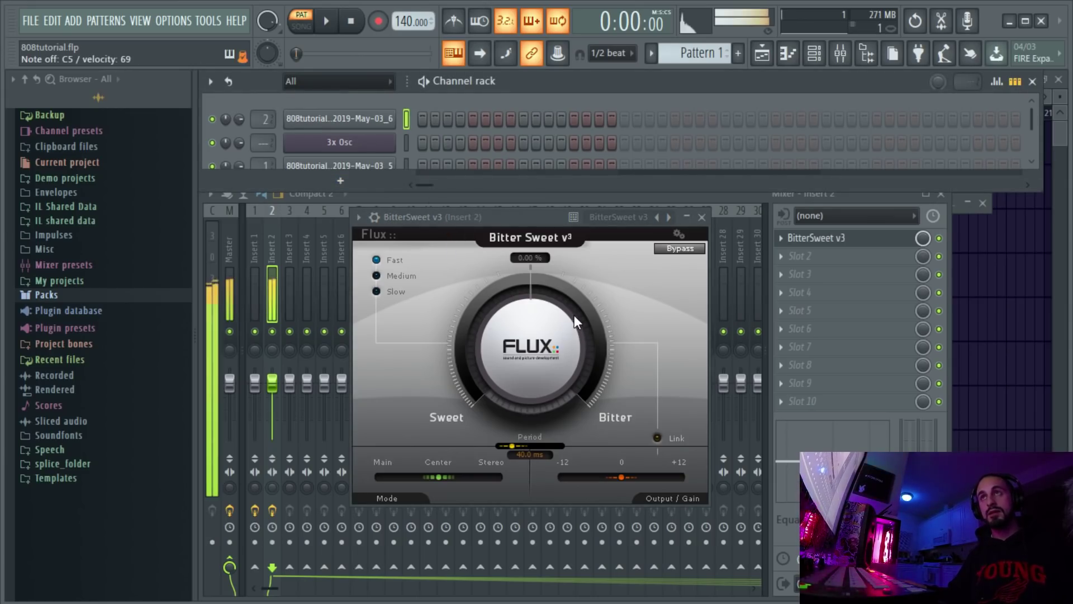
drag(848, 249, 847, 256)
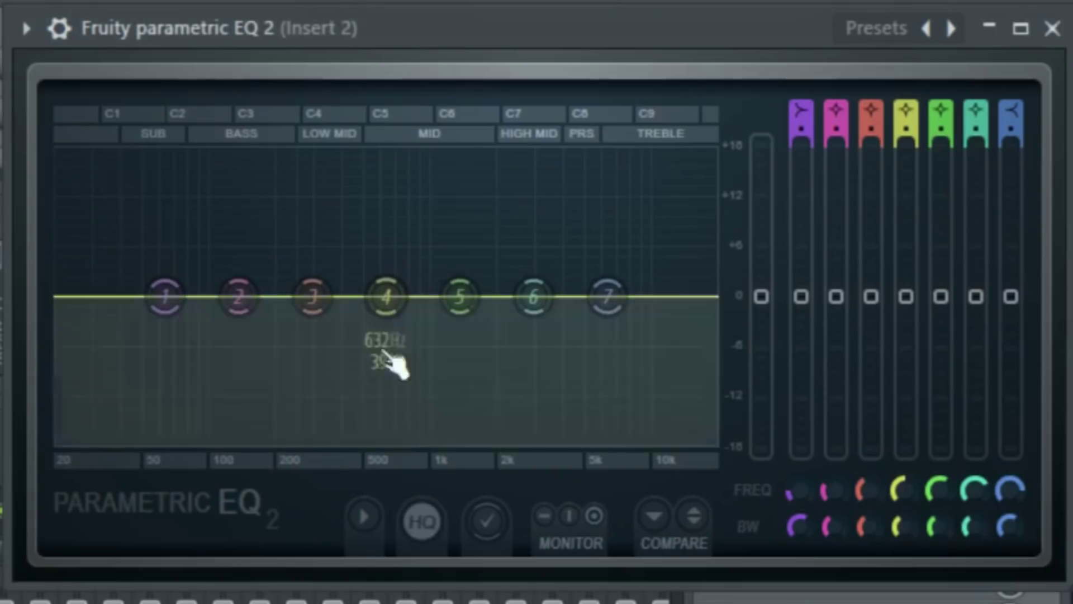
drag(606, 295, 590, 437)
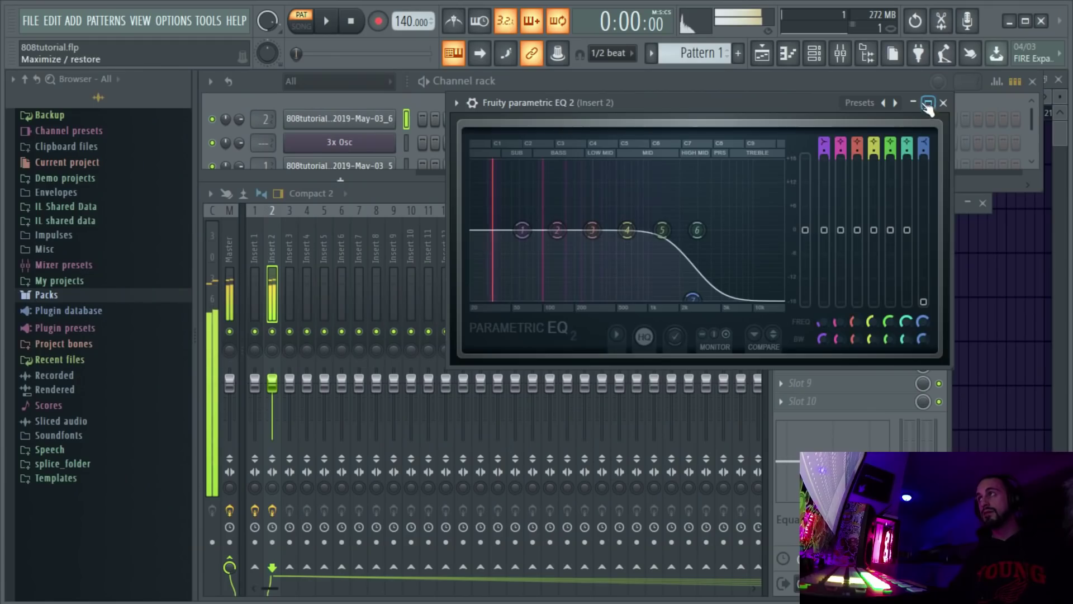
click(989, 26)
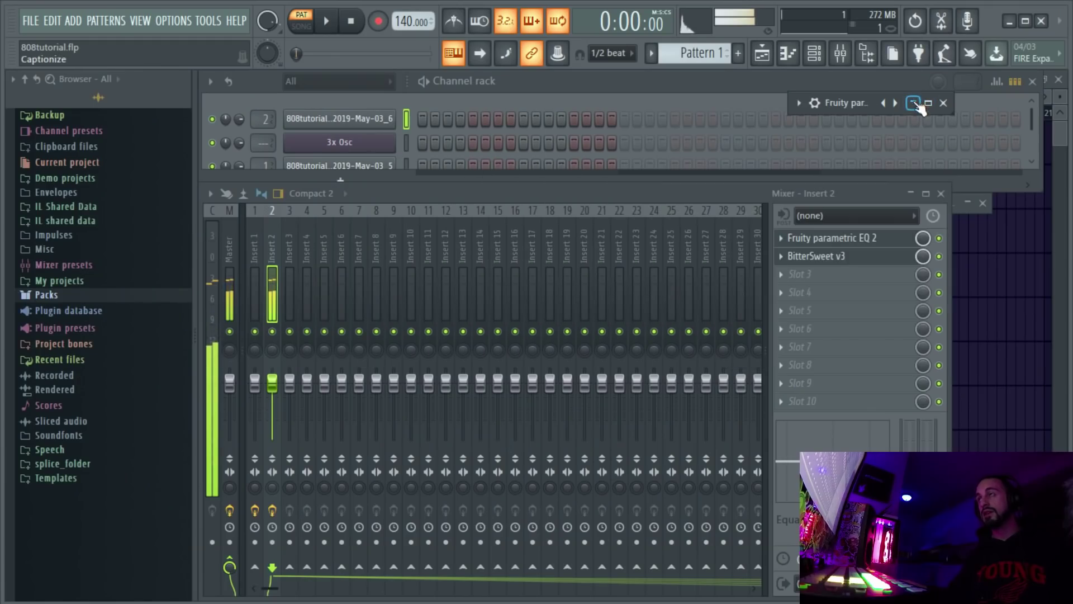
Raise BitterSweet's amount to 100% toward Bitter and compare the 808 with the effect bypassed and active.
click(824, 259)
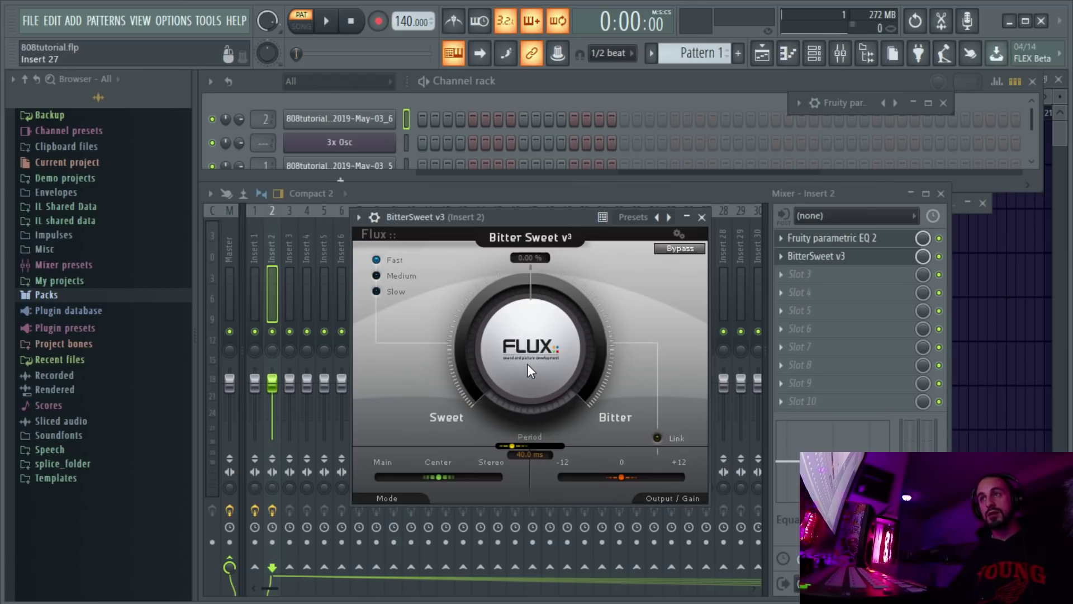
drag(528, 364, 532, 216)
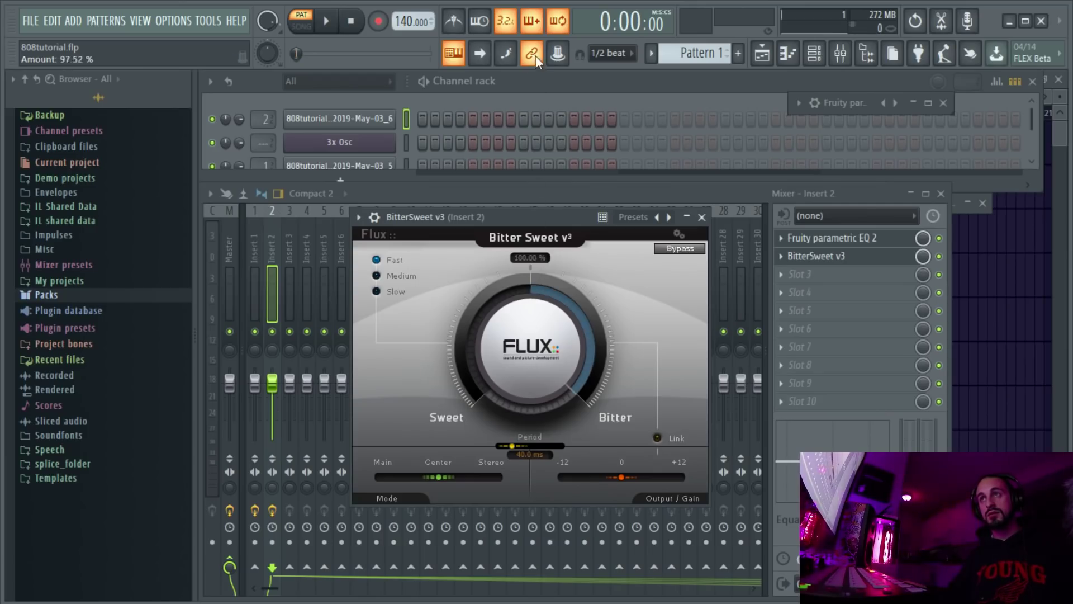
click(667, 250)
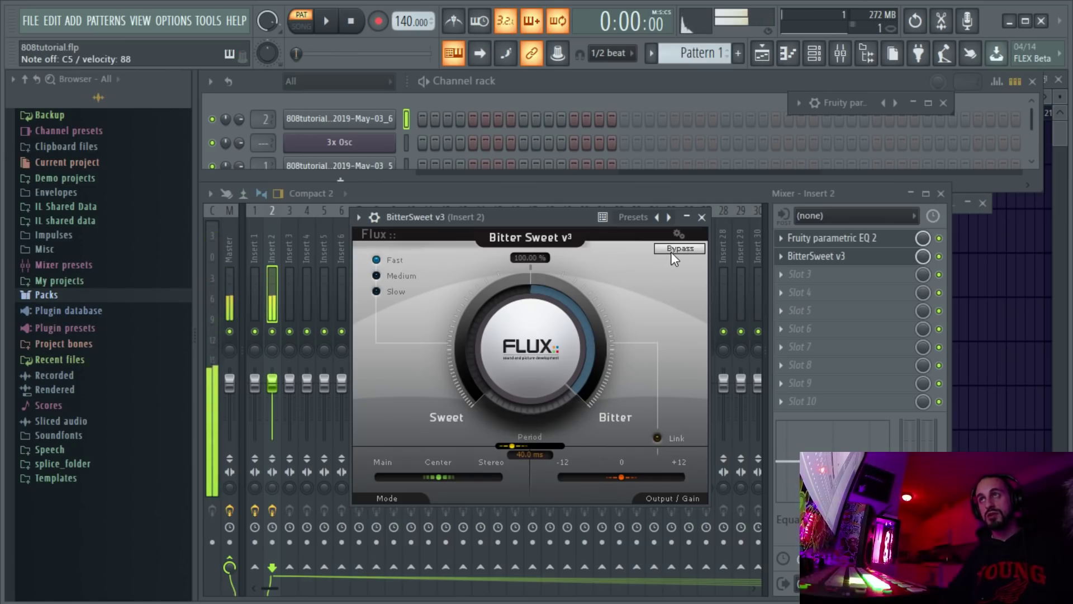
click(675, 250)
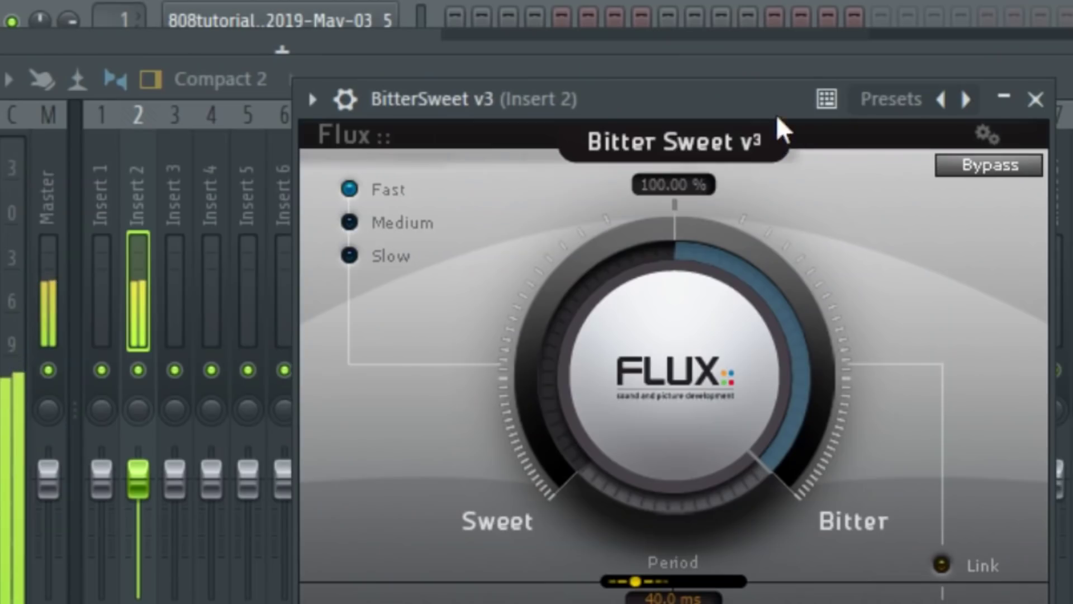
Reposition the BitterSweet window and reduce its amount to 33.64% on the Bitter side.
drag(772, 105, 753, 86)
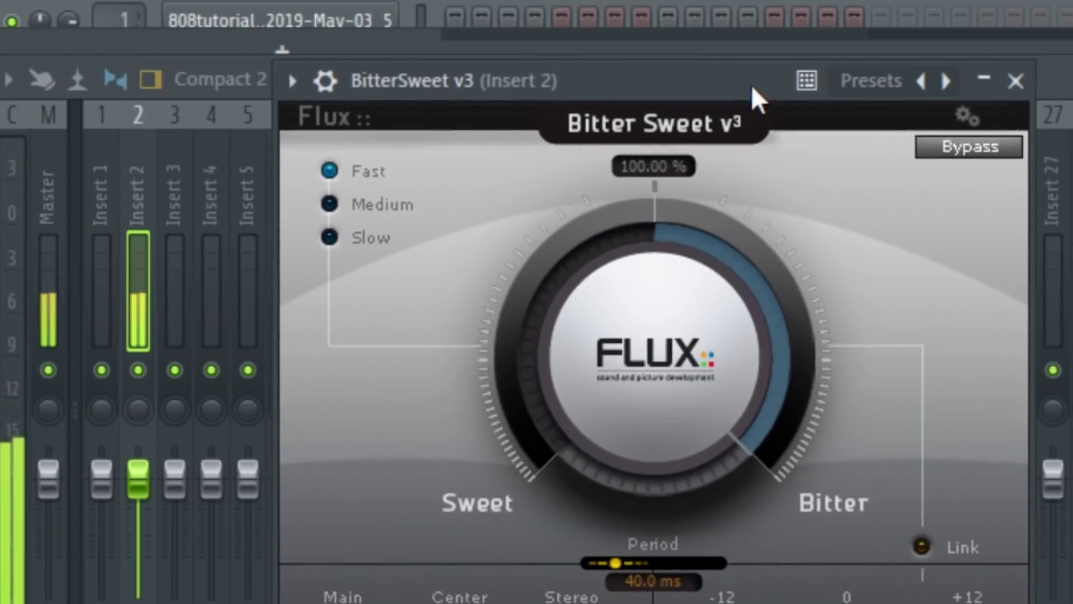
drag(701, 335, 734, 603)
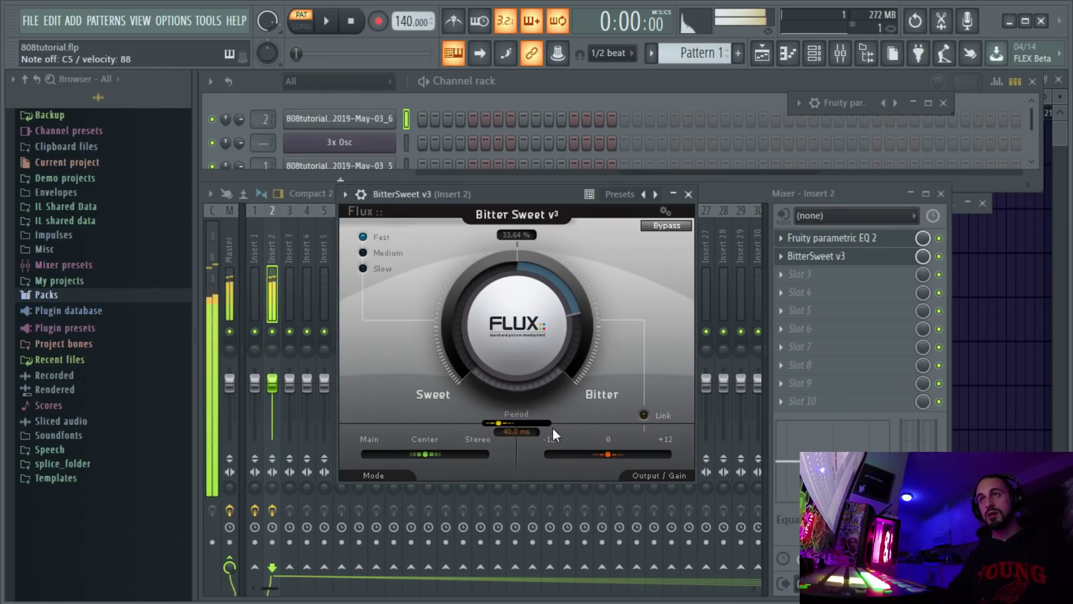
Raise BitterSweet's amount to 47.27% on the Bitter side and minimize its window.
drag(552, 428, 534, 331)
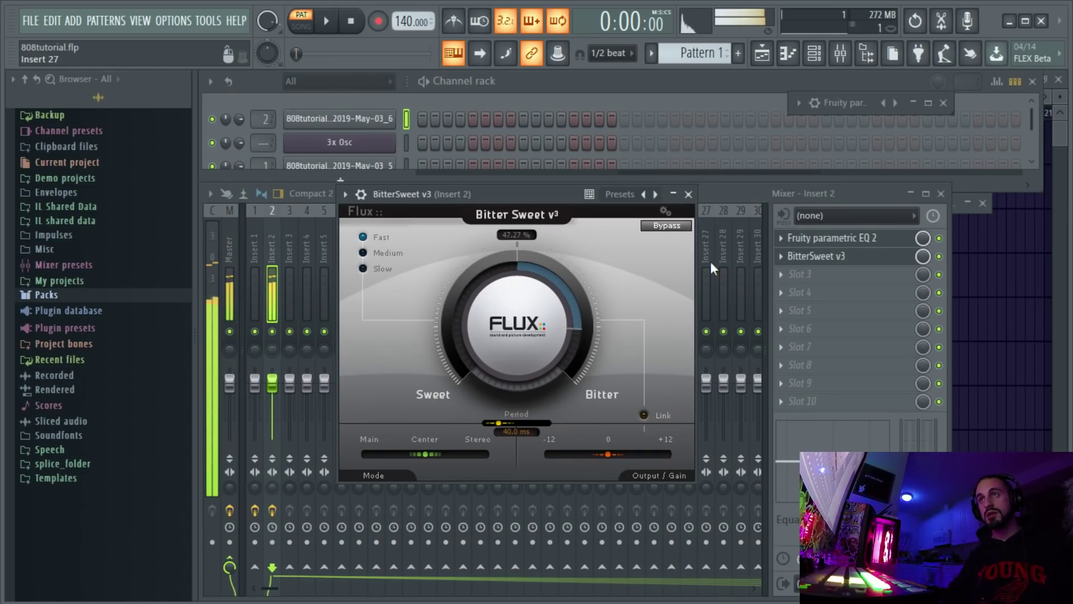
click(673, 196)
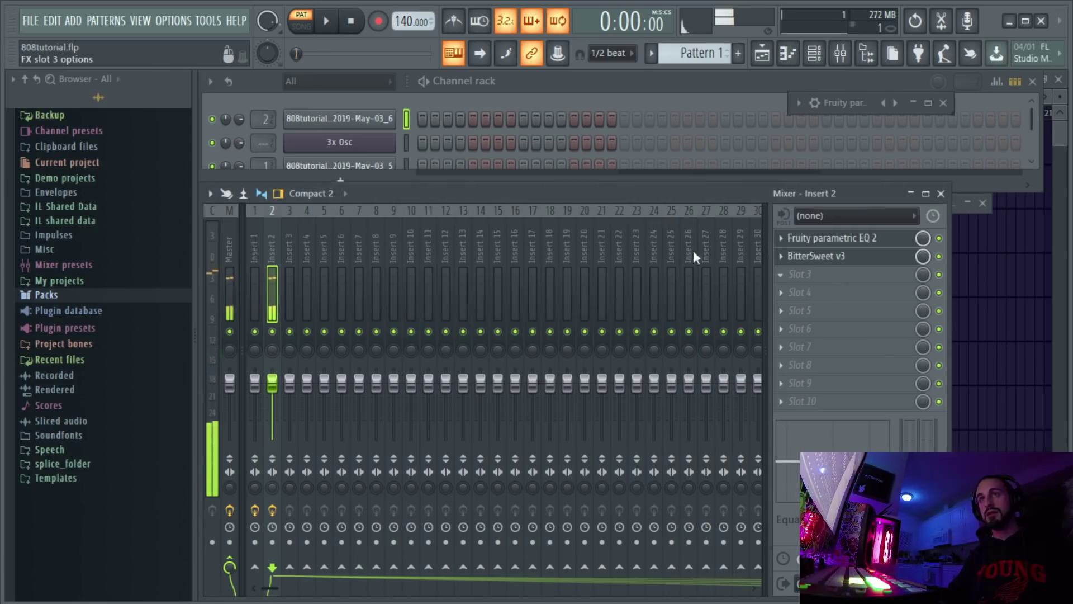
Add a second Fruity parametric EQ 2 after BitterSweet, slightly boost bands 4 and 2, and lower band 7 at 6361 Hz and band 1 at 27 Hz.
click(622, 93)
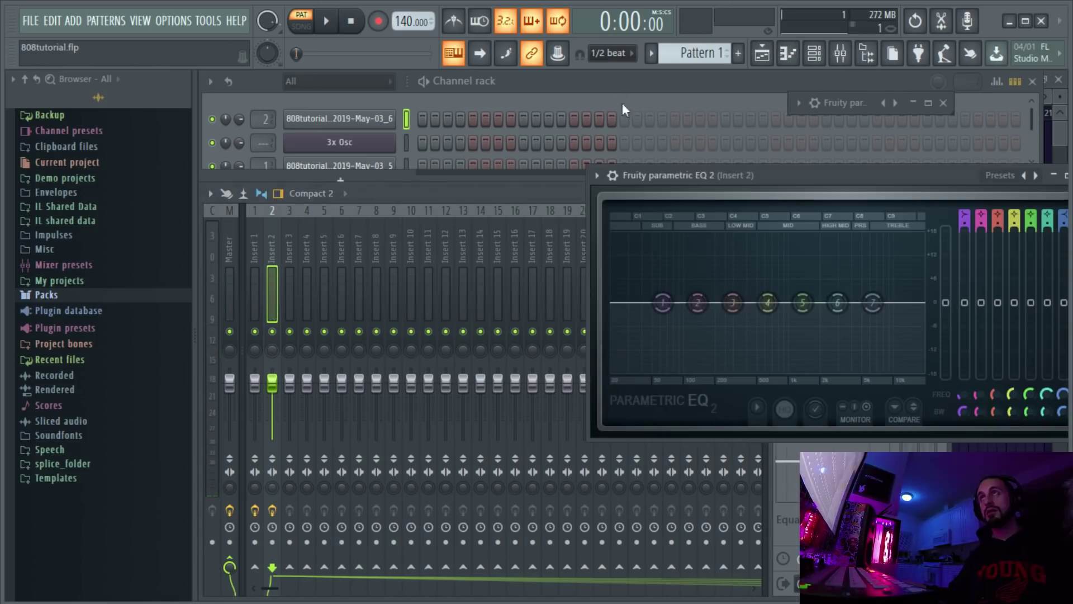
drag(795, 173, 506, 148)
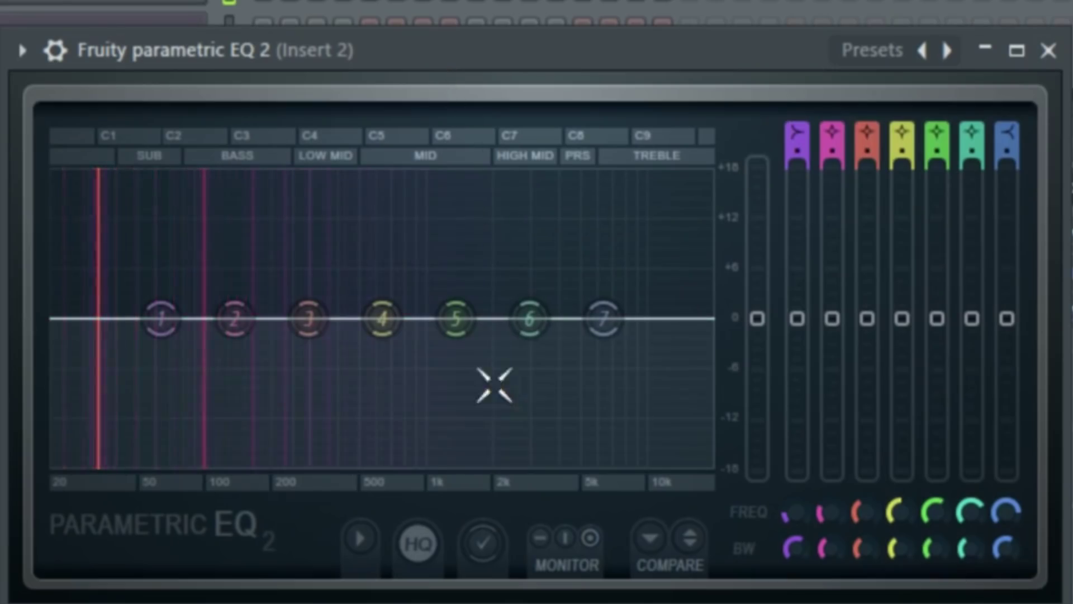
drag(394, 325, 370, 306)
drag(604, 319, 604, 379)
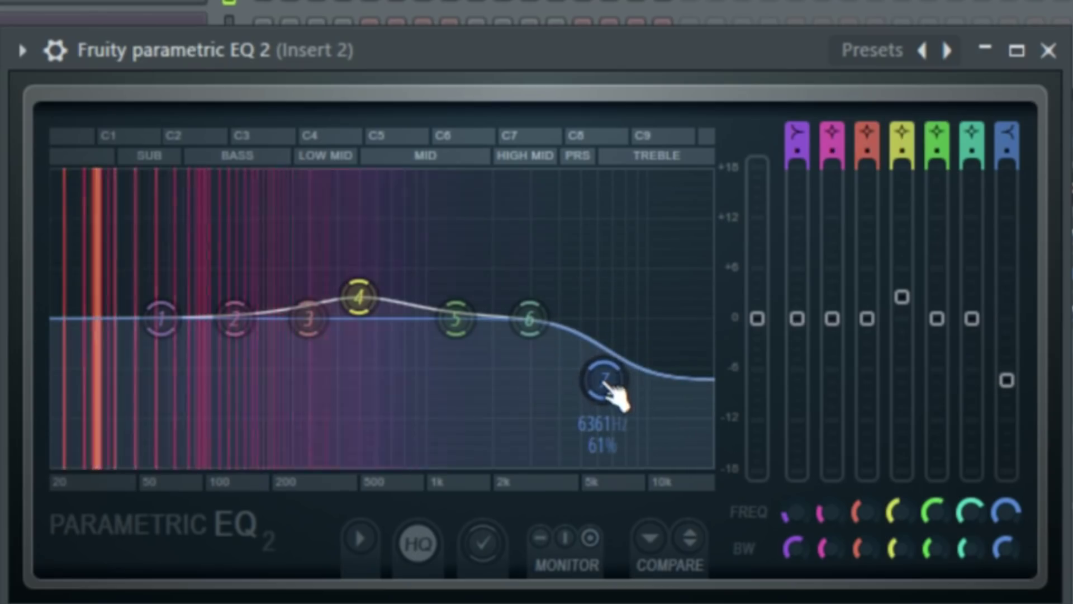
drag(179, 333, 97, 391)
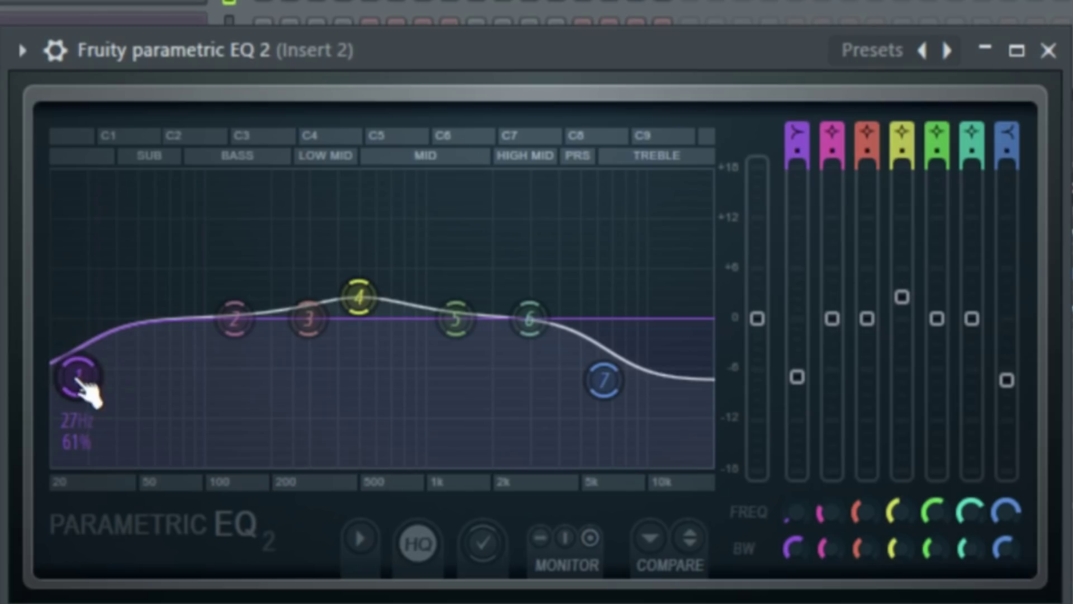
drag(235, 318, 231, 311)
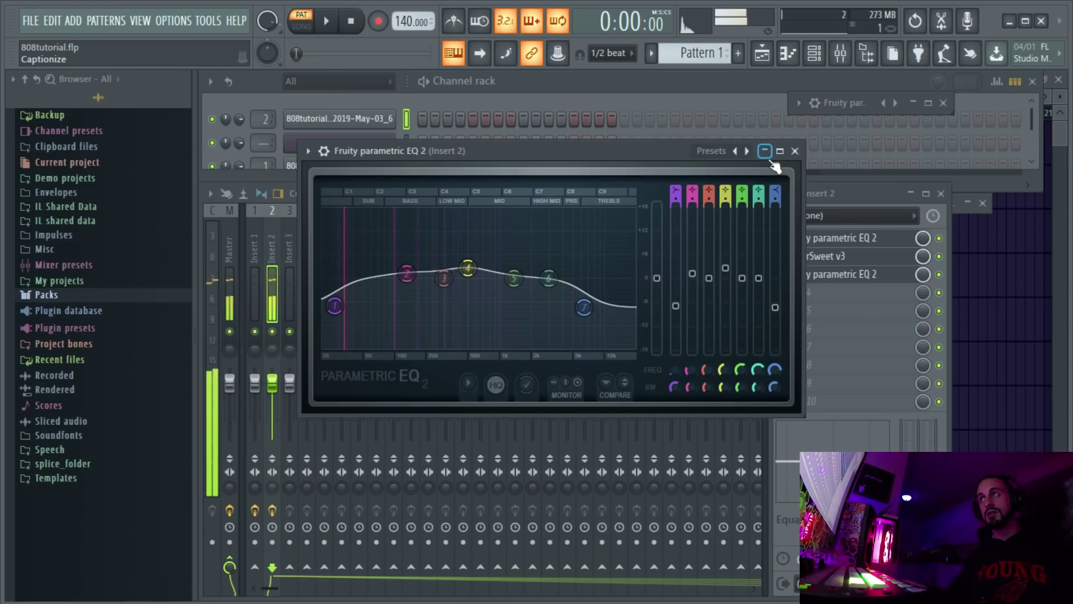
click(765, 151)
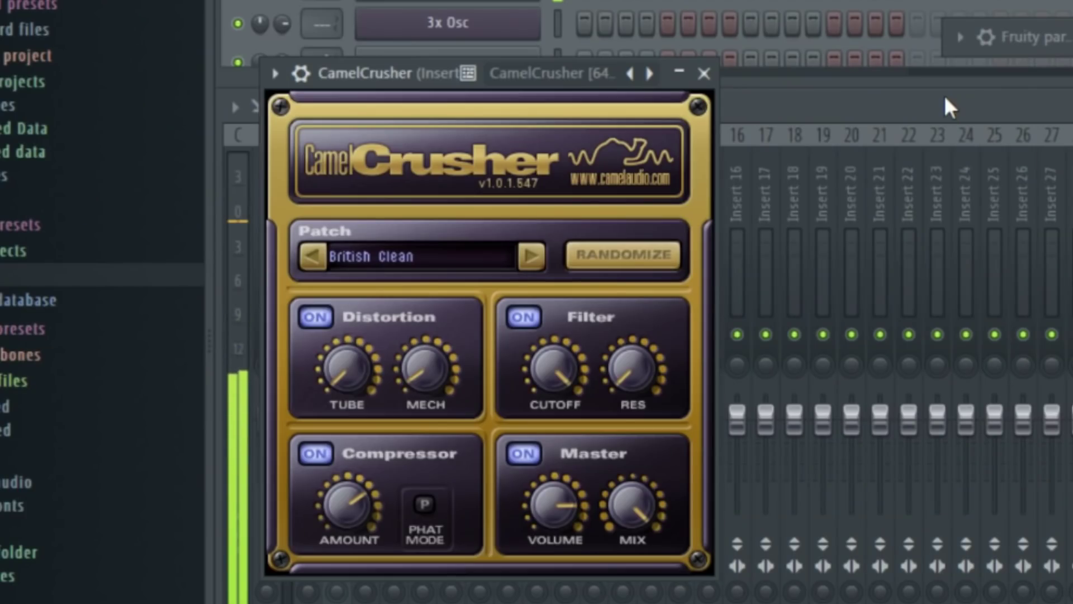
Place CamelCrusher and a third Fruity parametric EQ 2 on Insert 2, and lower that EQ's bands 1 and 7.
click(703, 73)
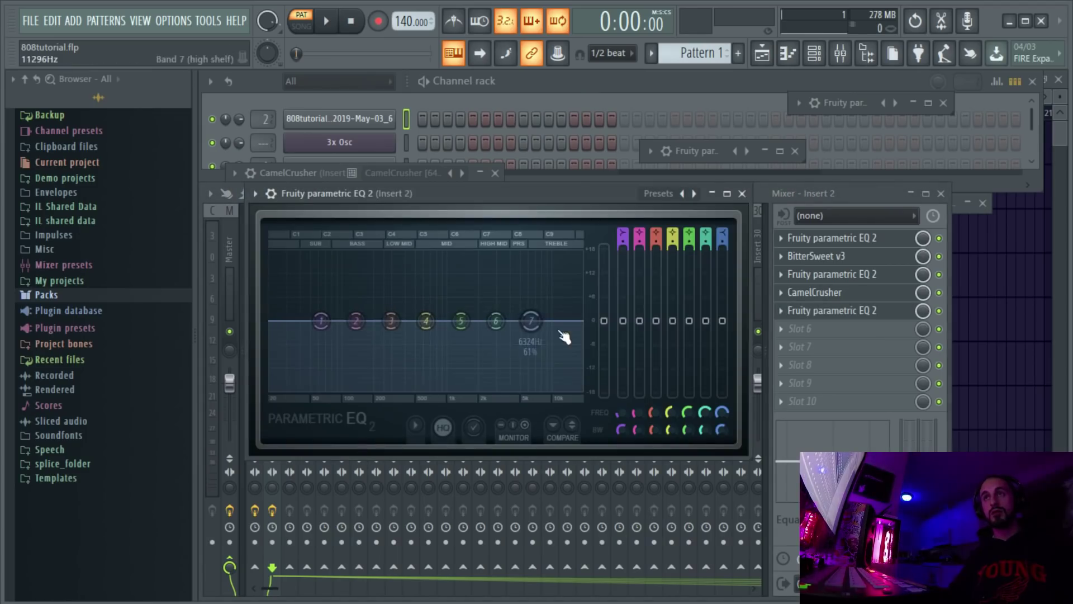
drag(531, 321, 519, 354)
drag(321, 320, 288, 340)
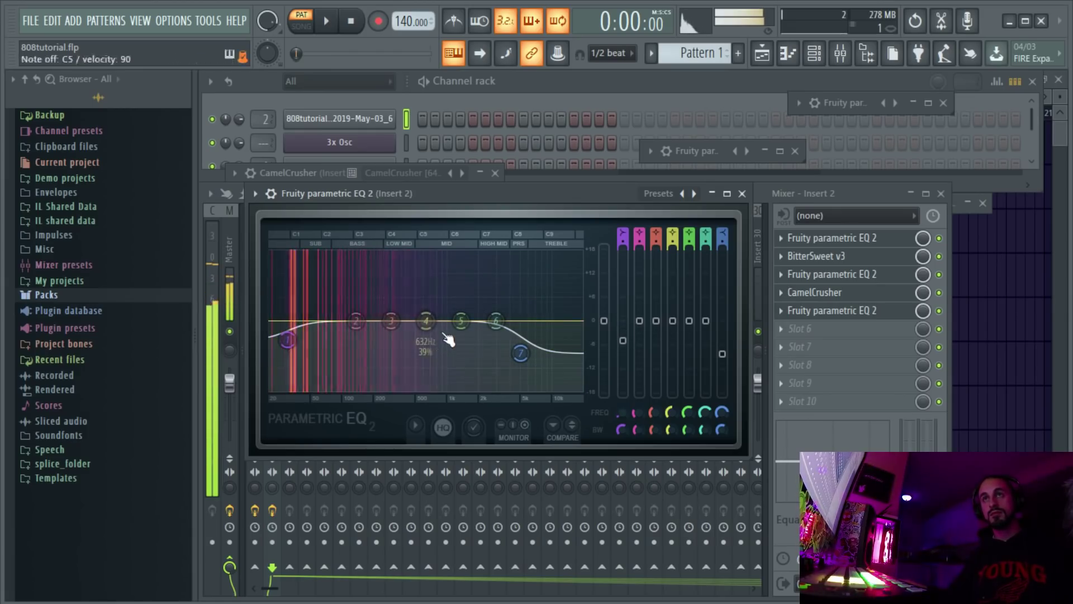
click(712, 193)
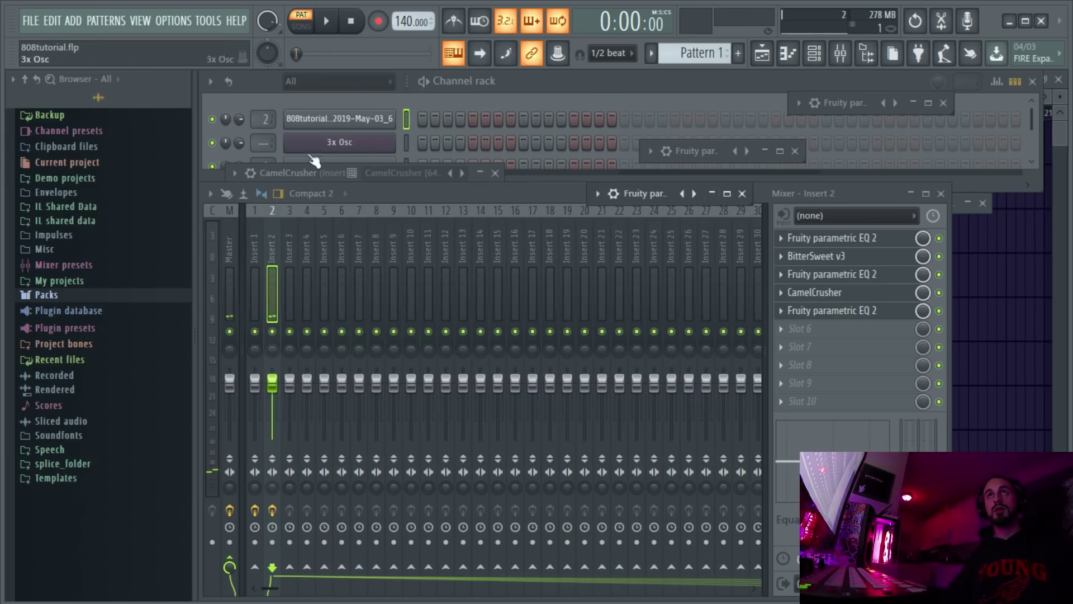
Clear the old sample from Edison on the Master track and record new hits of the processed 808.
click(226, 245)
click(802, 239)
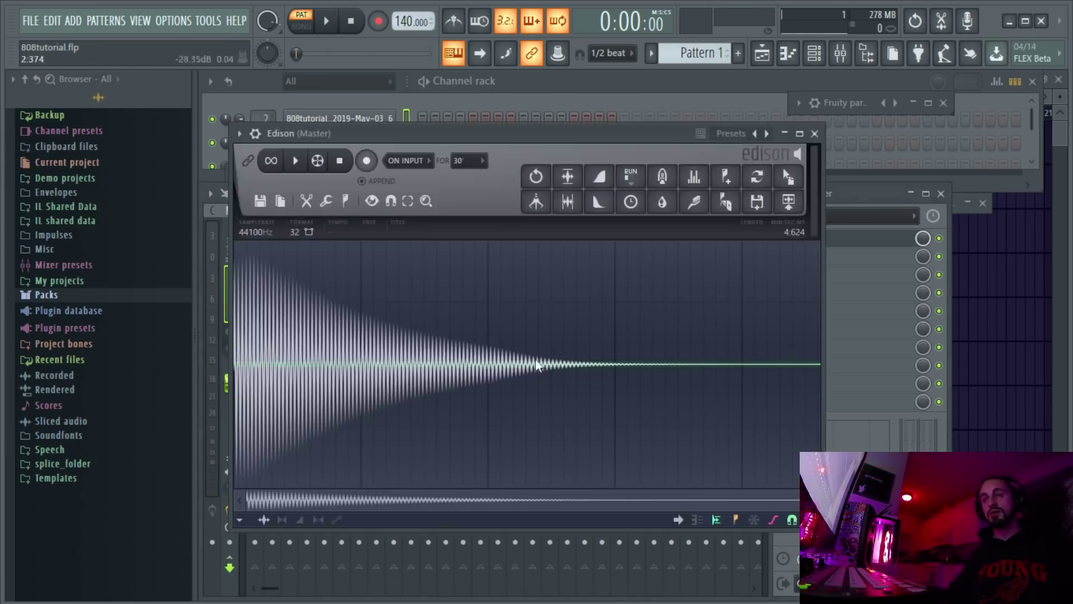
key(Delete)
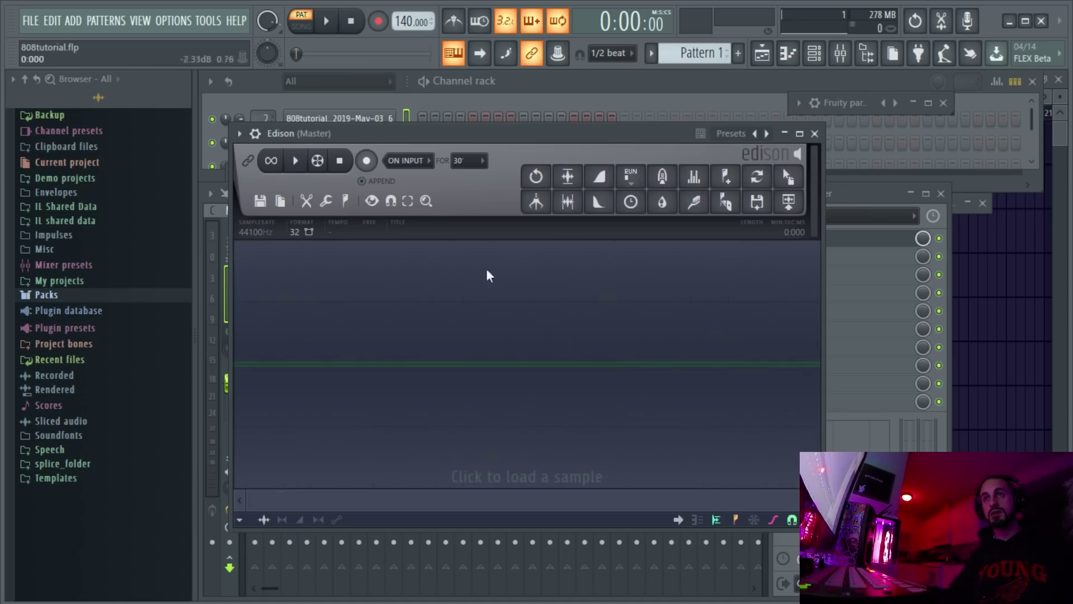
click(368, 161)
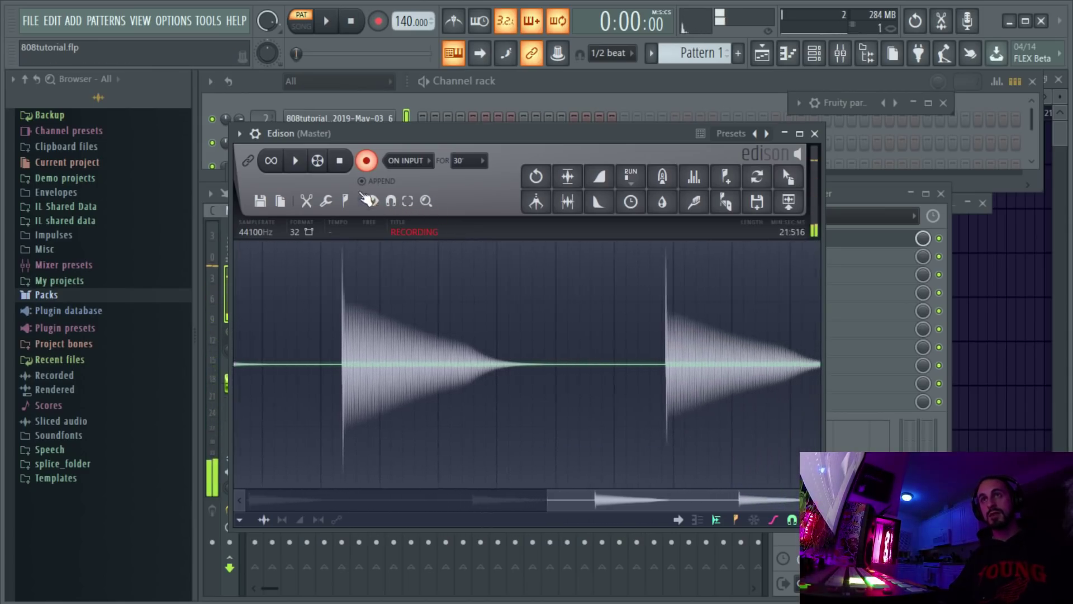
click(340, 163)
Select the single 808 hit from 13.368 to 17.071 in the recording and trim away everything else.
drag(571, 366, 575, 369)
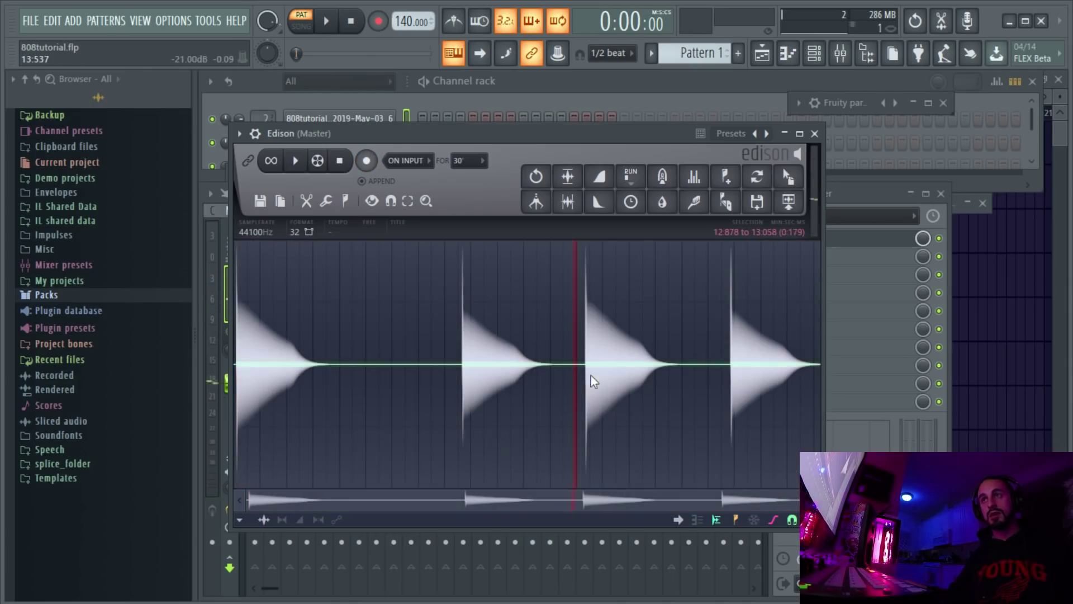
drag(696, 381, 683, 385)
scroll(620, 383, up, 4)
drag(468, 378, 556, 392)
scroll(508, 378, up, 5)
scroll(548, 391, up, 4)
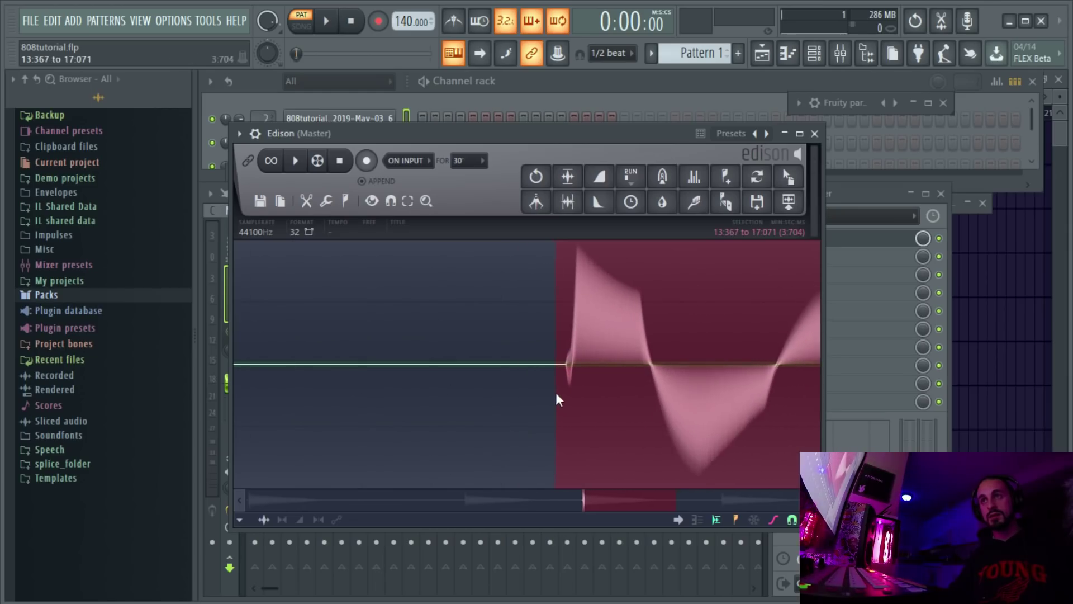
scroll(582, 372, down, 6)
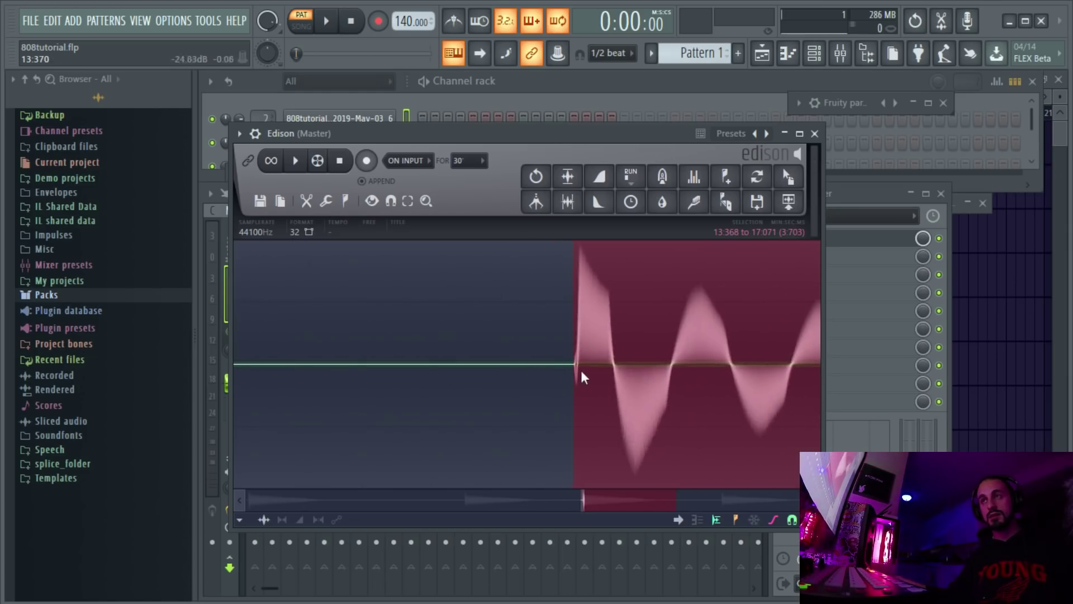
key(ctrl+Delete)
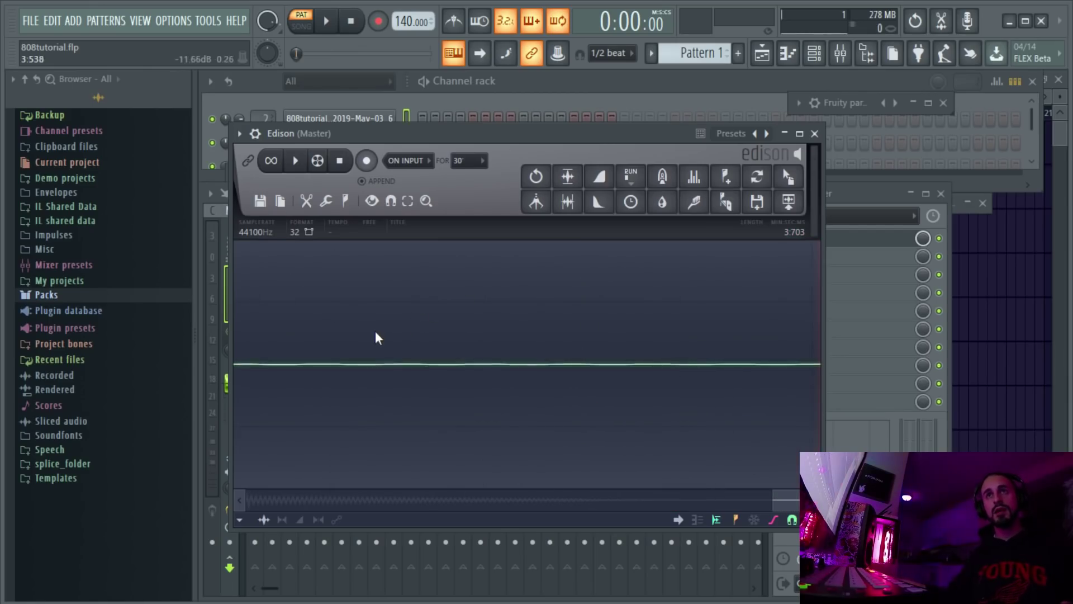
Play back the trimmed 808 sample in Edison to check how it sounds.
scroll(380, 336, down, 5)
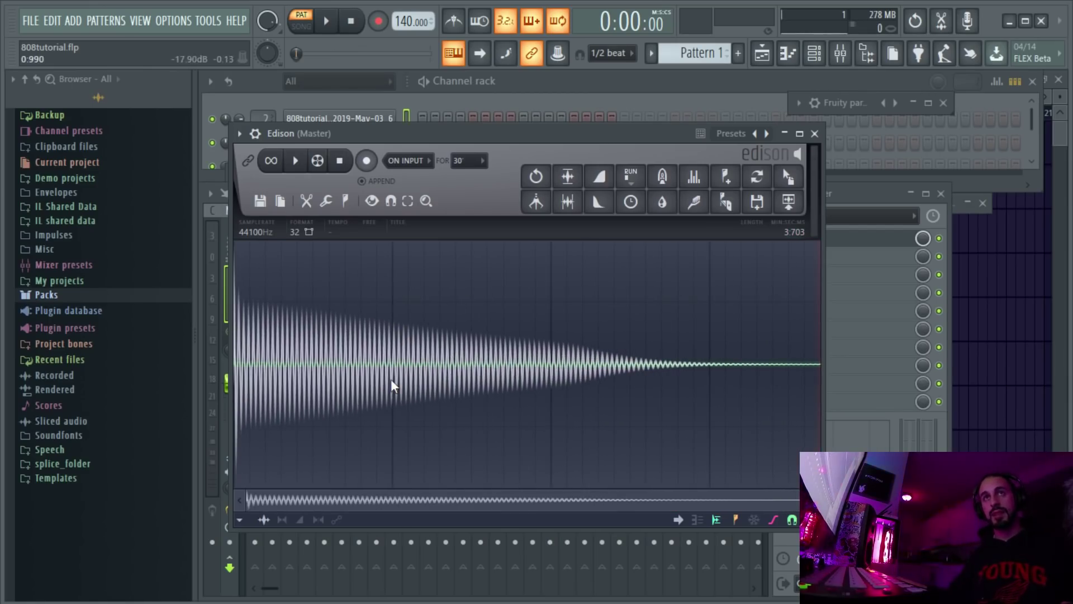
click(298, 163)
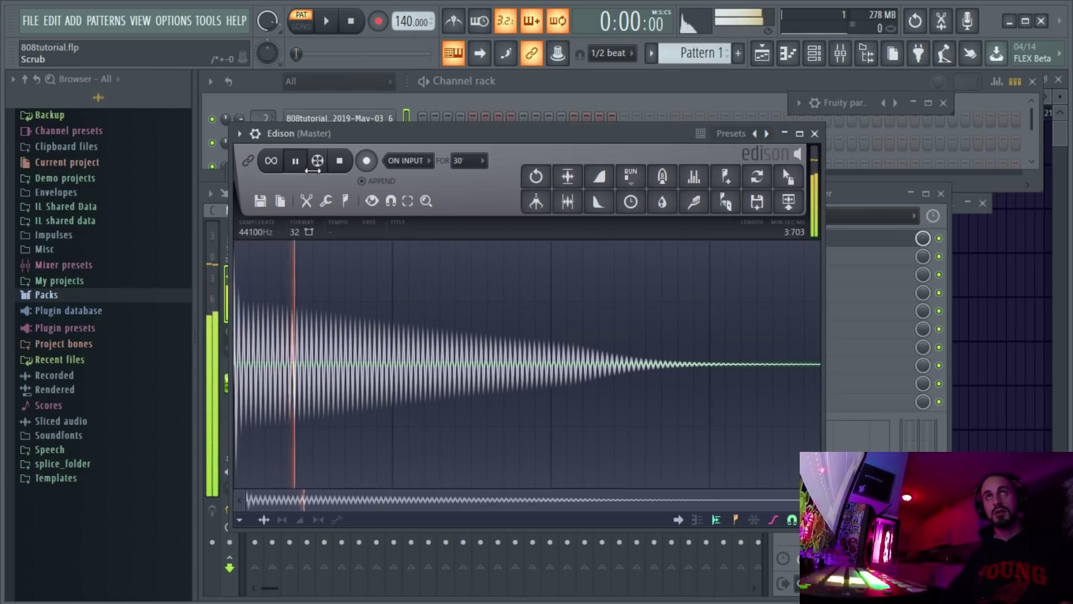
click(340, 162)
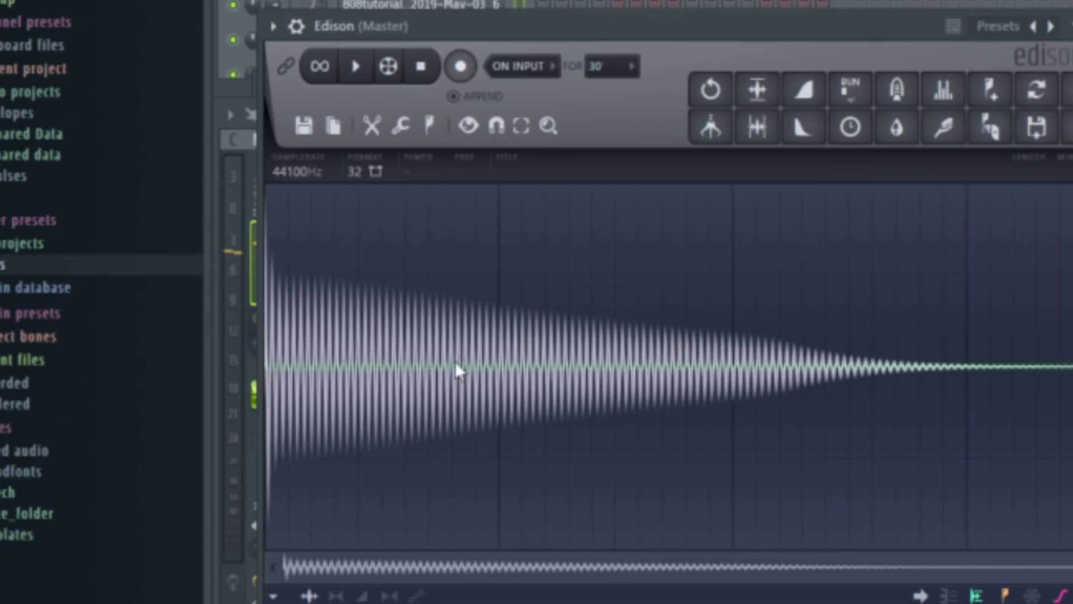
Select the early sustain of the 808 waveform from 0.055 to 0.545, starting and ending at zero crossings.
scroll(337, 420, up, 5)
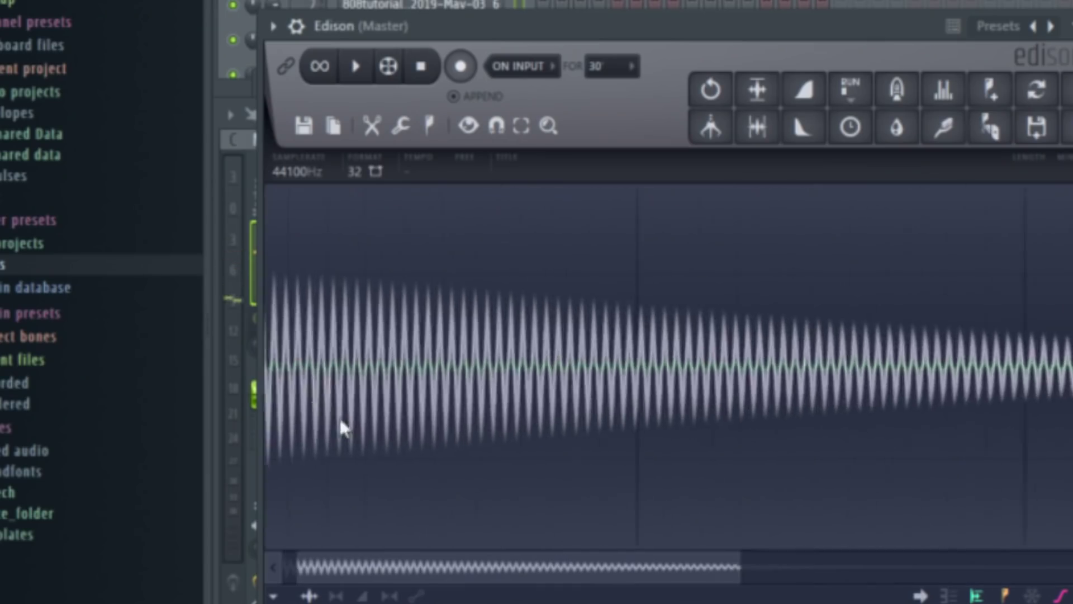
drag(445, 569, 216, 538)
scroll(302, 412, up, 8)
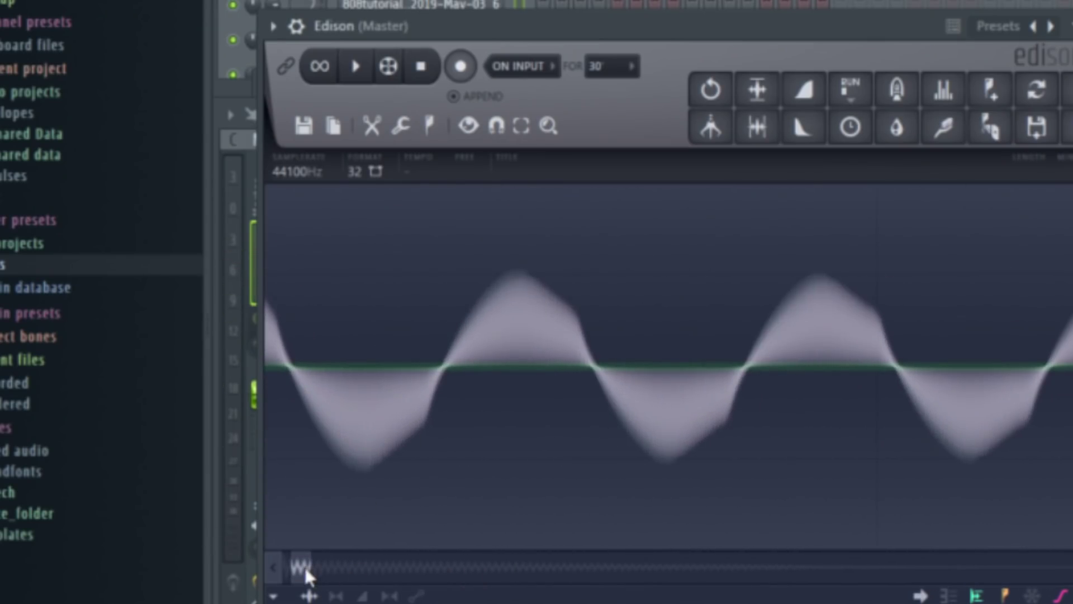
drag(306, 575, 297, 576)
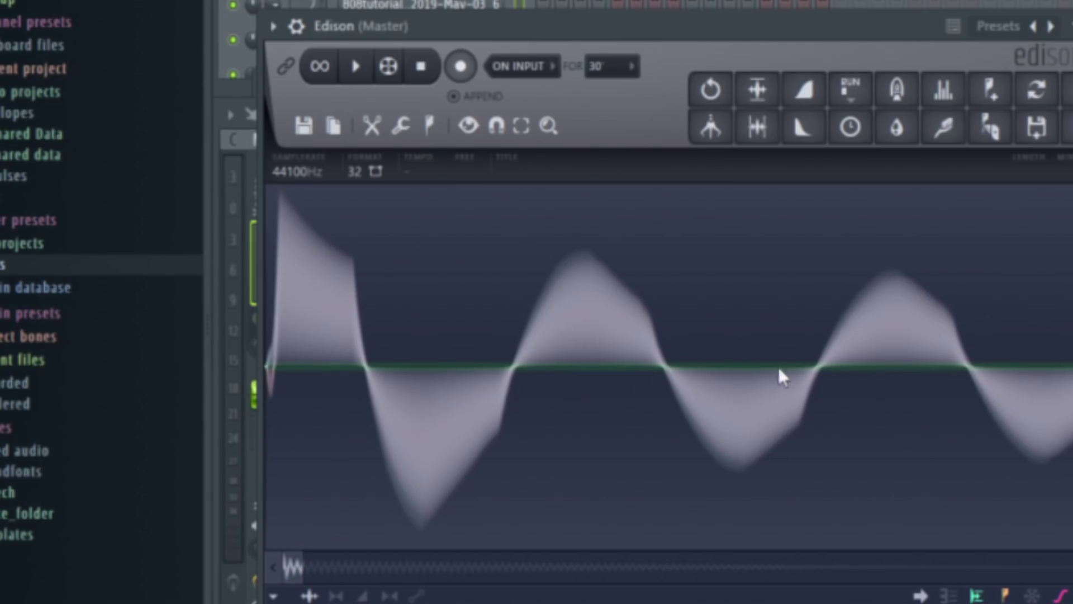
drag(819, 369, 1069, 341)
scroll(971, 308, down, 5)
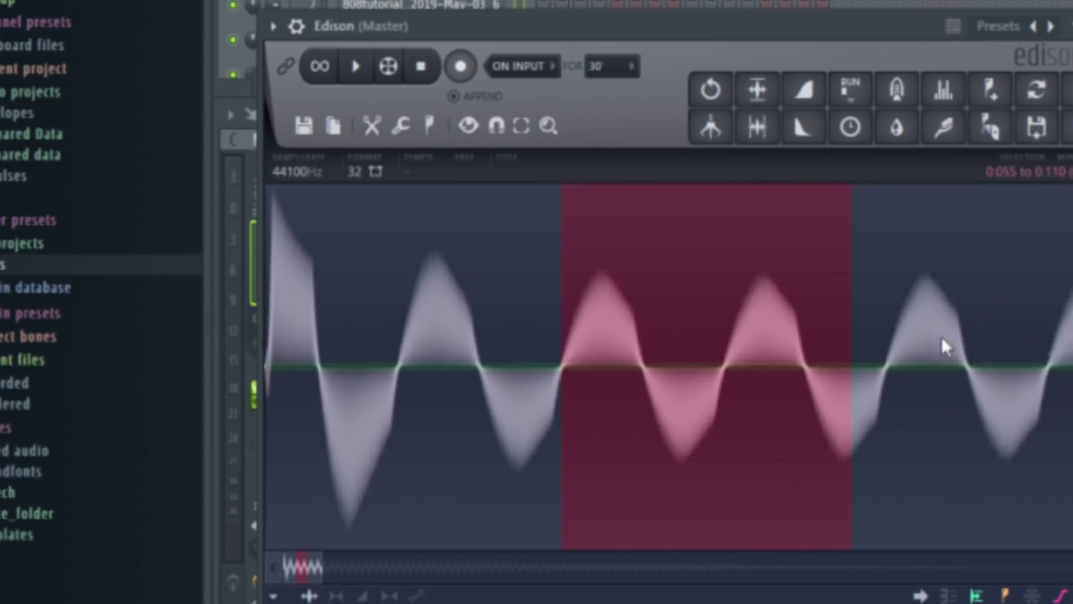
scroll(892, 378, down, 8)
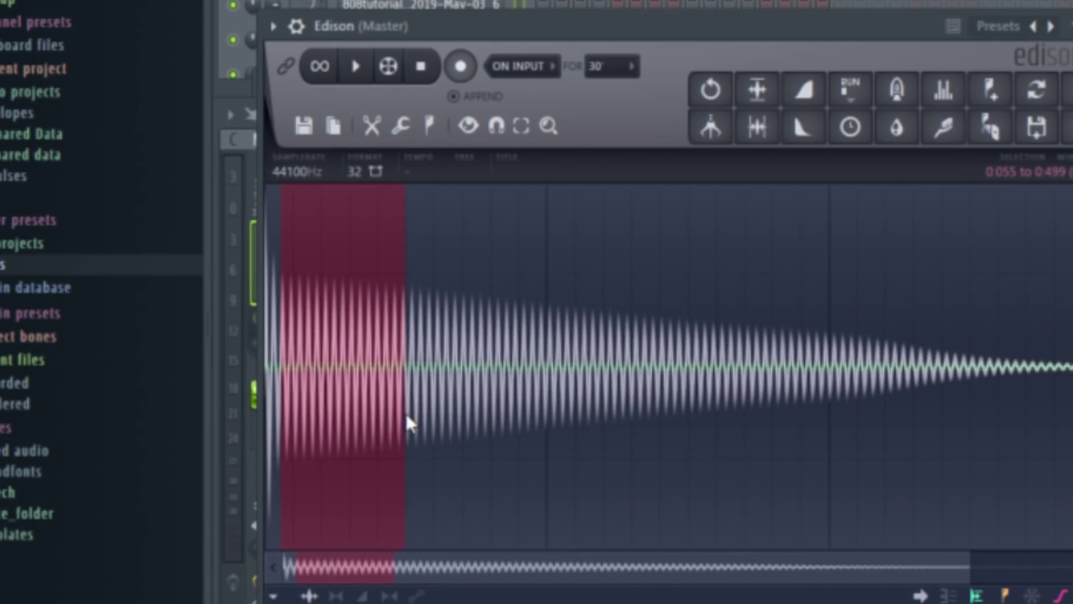
scroll(417, 421, up, 8)
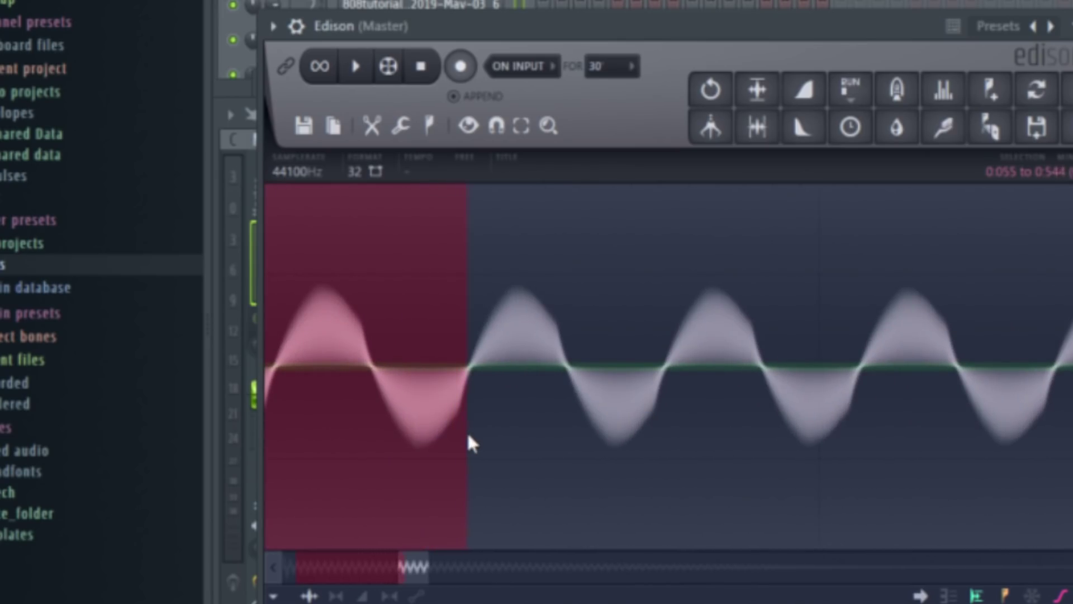
scroll(447, 413, down, 10)
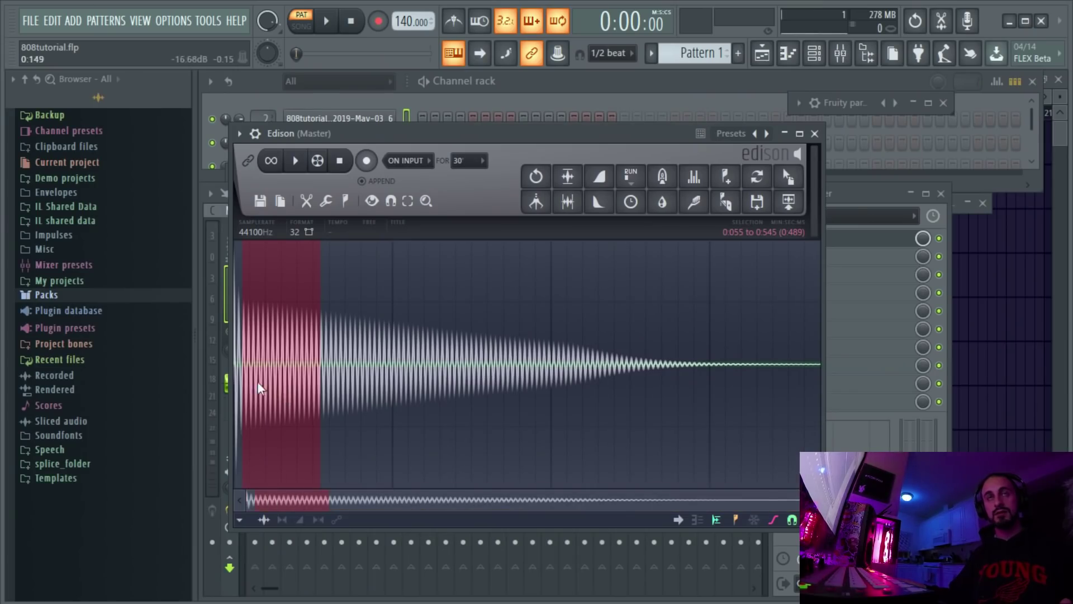
Amplify the selected sustain section, undo that strong boost, apply a gentler one and clear the selection.
scroll(258, 382, up, 4)
drag(310, 499, 295, 499)
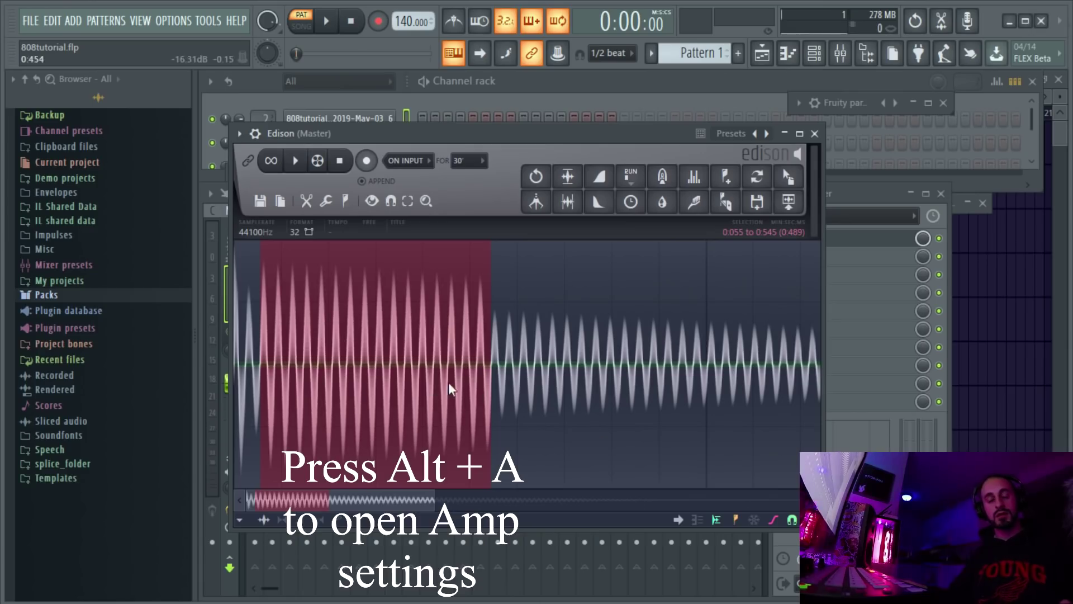
key(ctrl+z)
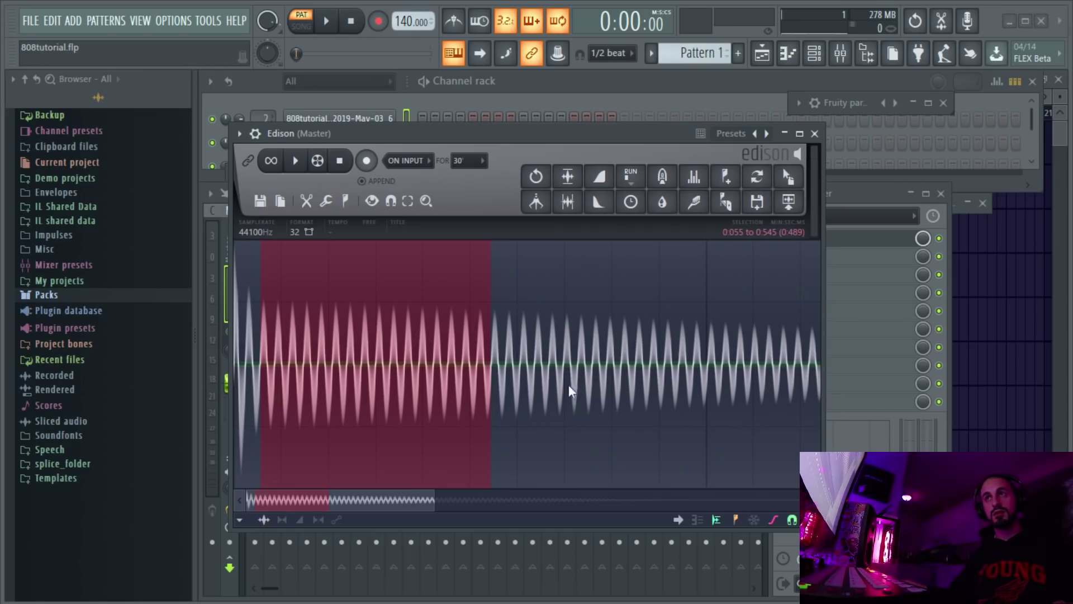
click(507, 385)
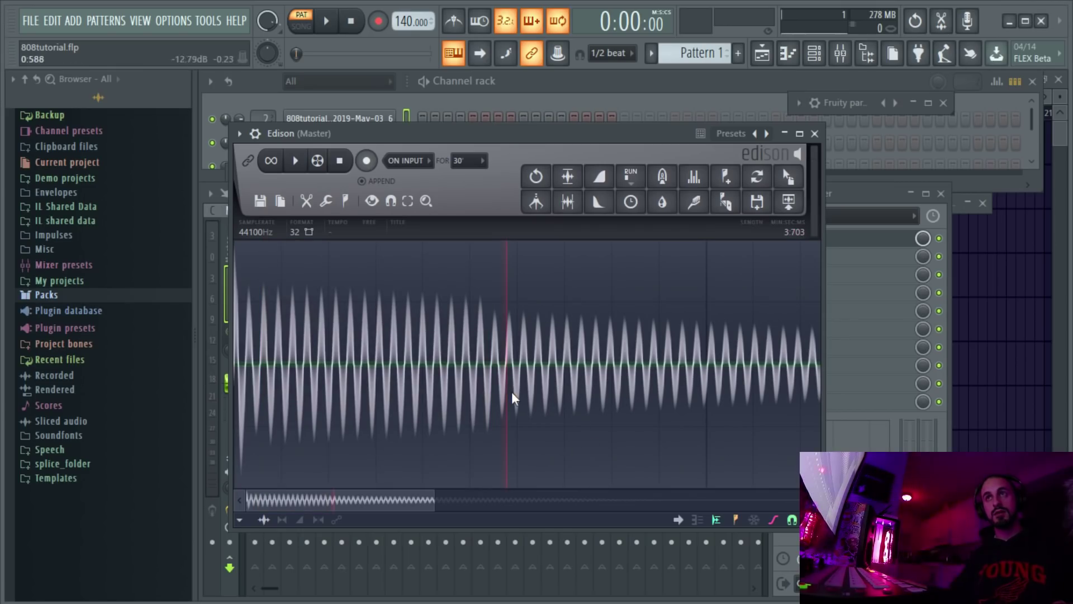
Select the rest of the 808 from 0.545 to 2.812 and apply a fade out.
scroll(488, 379, down, 5)
scroll(381, 392, up, 4)
scroll(324, 380, up, 2)
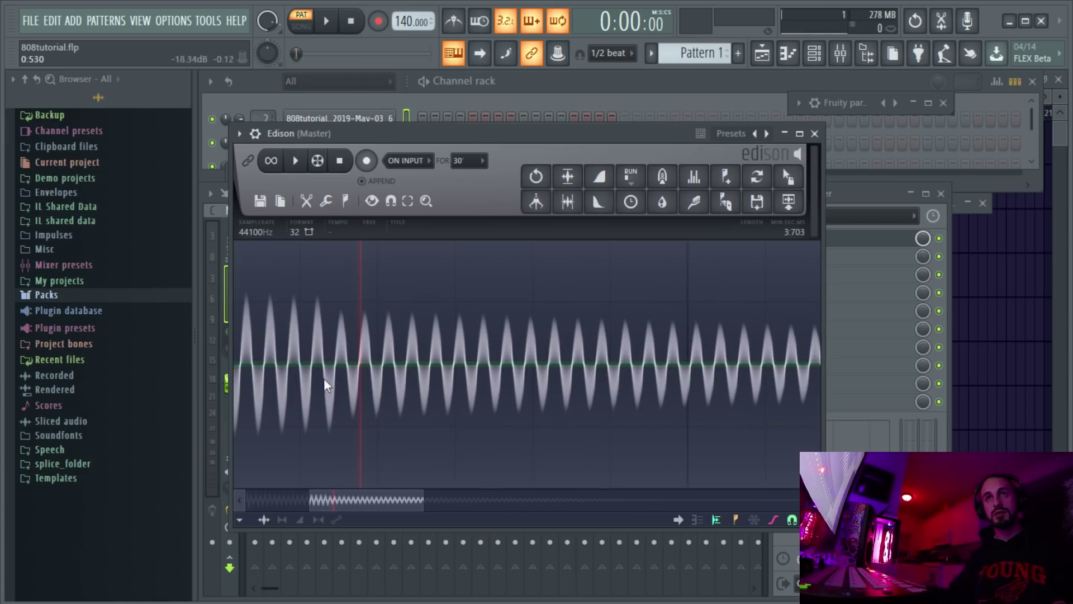
drag(335, 362, 679, 390)
scroll(633, 331, down, 3)
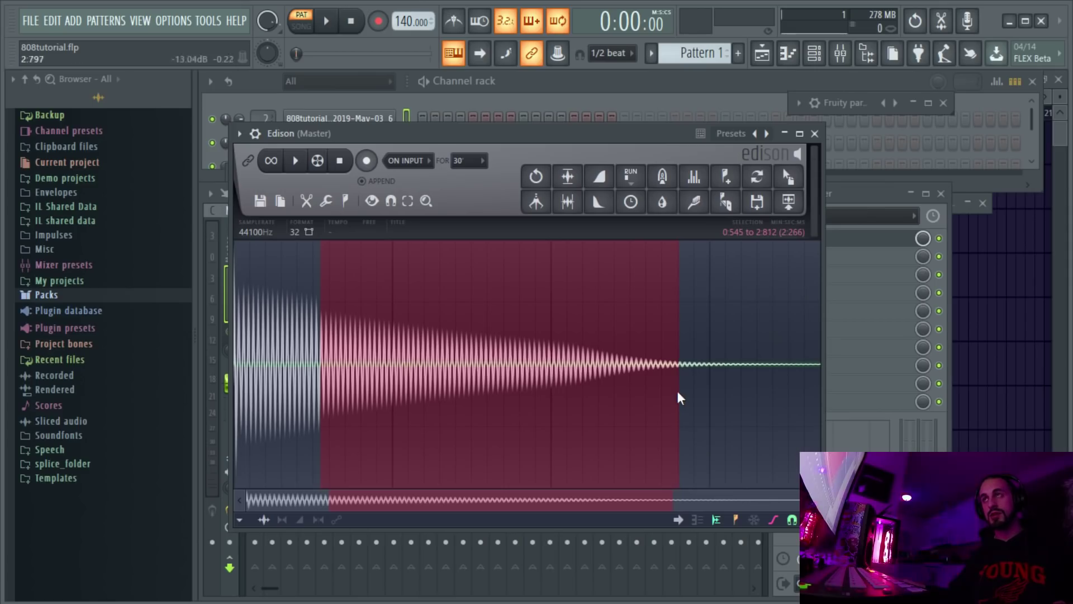
click(606, 208)
Delete the leftover tail of the 808 from 2.762 to 3.703.
click(662, 304)
drag(665, 382, 820, 382)
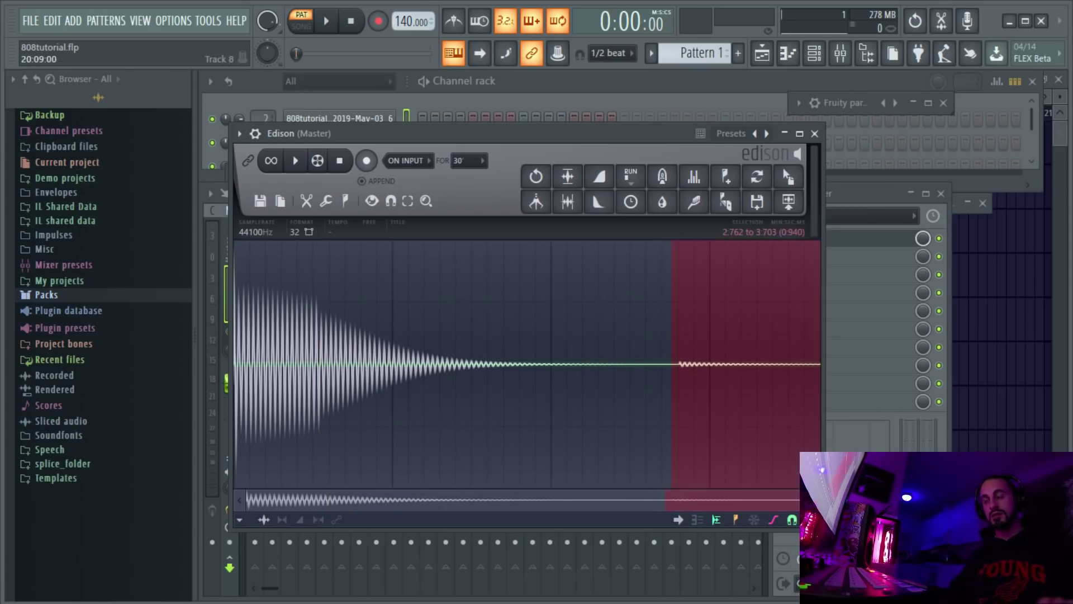
key(Delete)
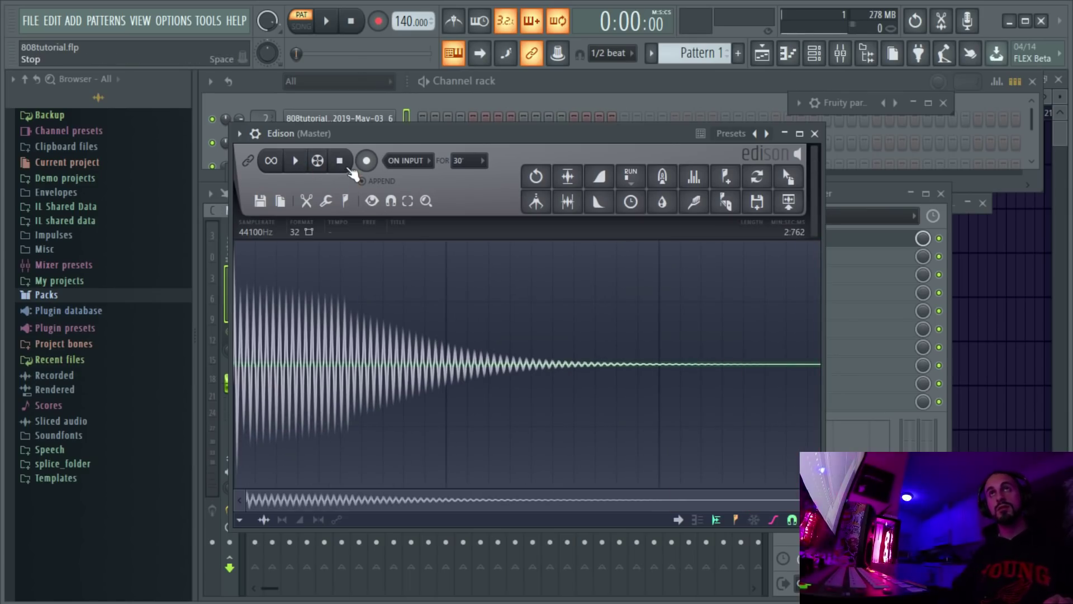
Play back the trimmed and faded 808 several times to check how it sounds.
click(296, 162)
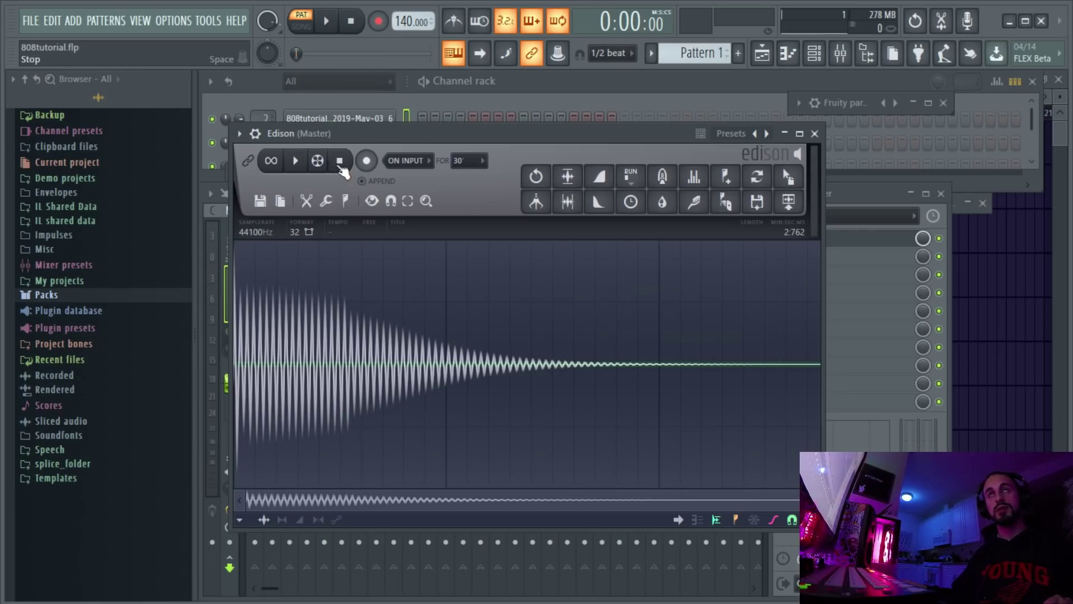
click(296, 162)
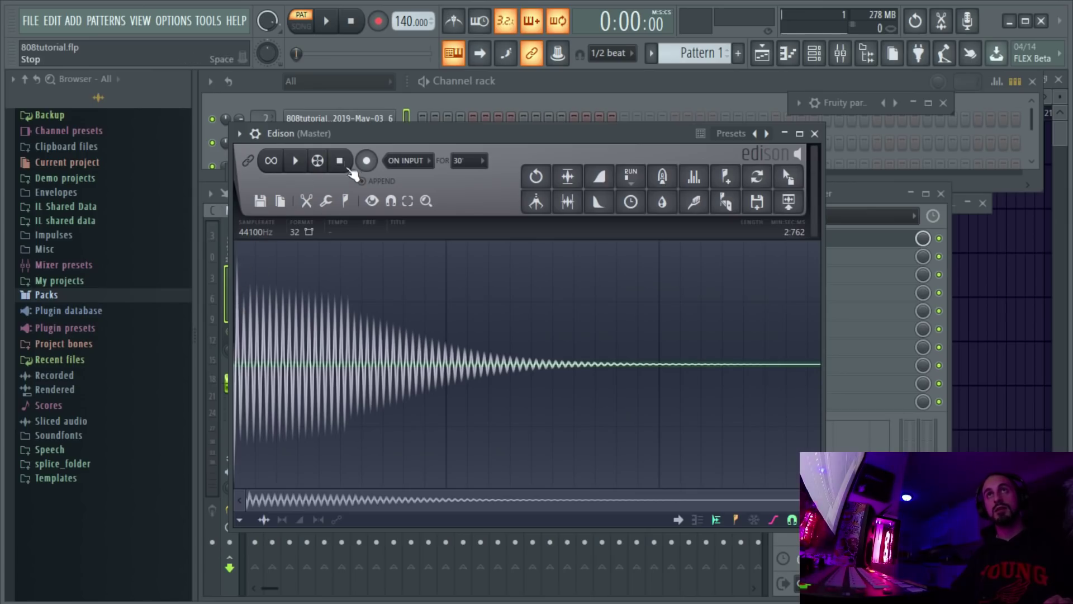
click(298, 162)
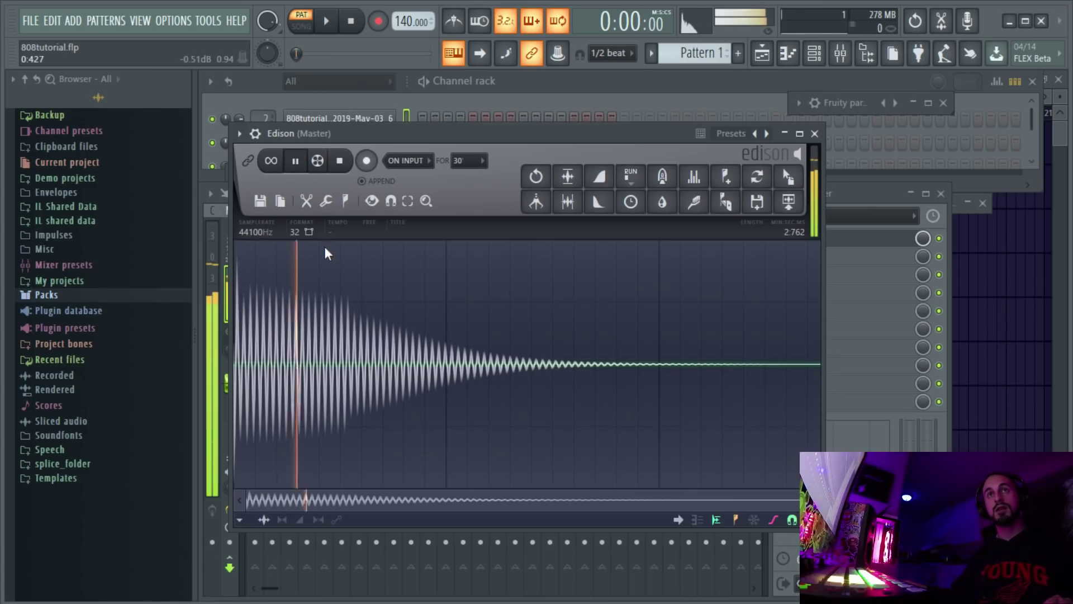
click(340, 163)
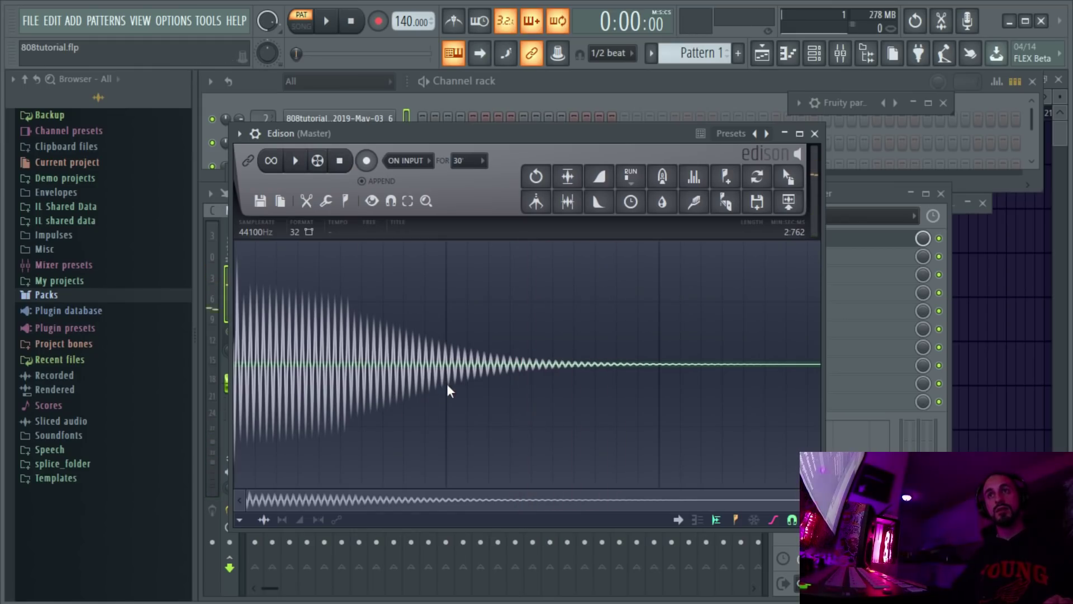
click(298, 162)
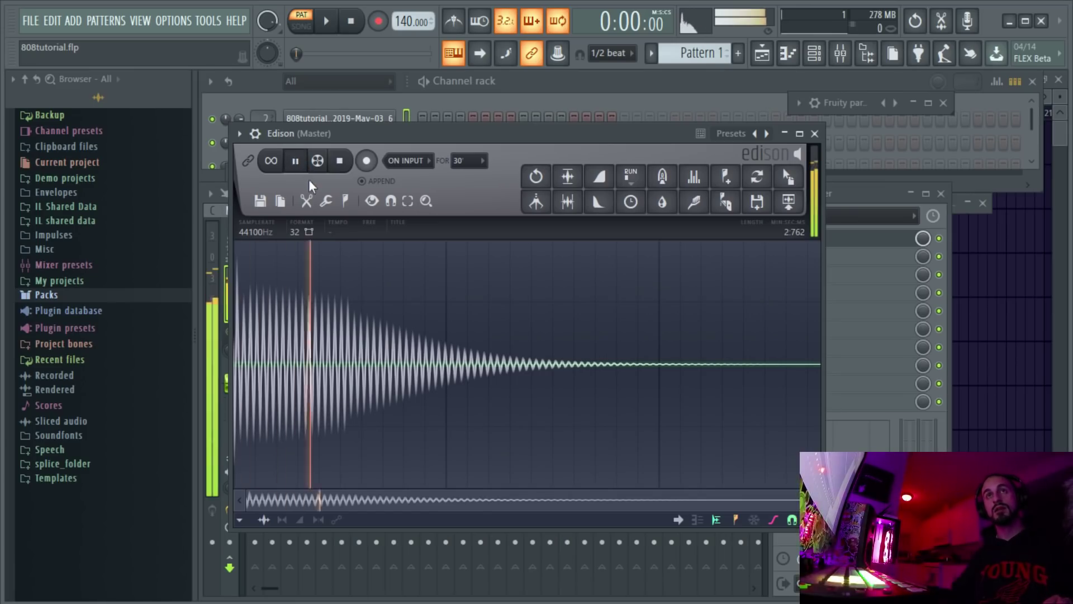
click(340, 162)
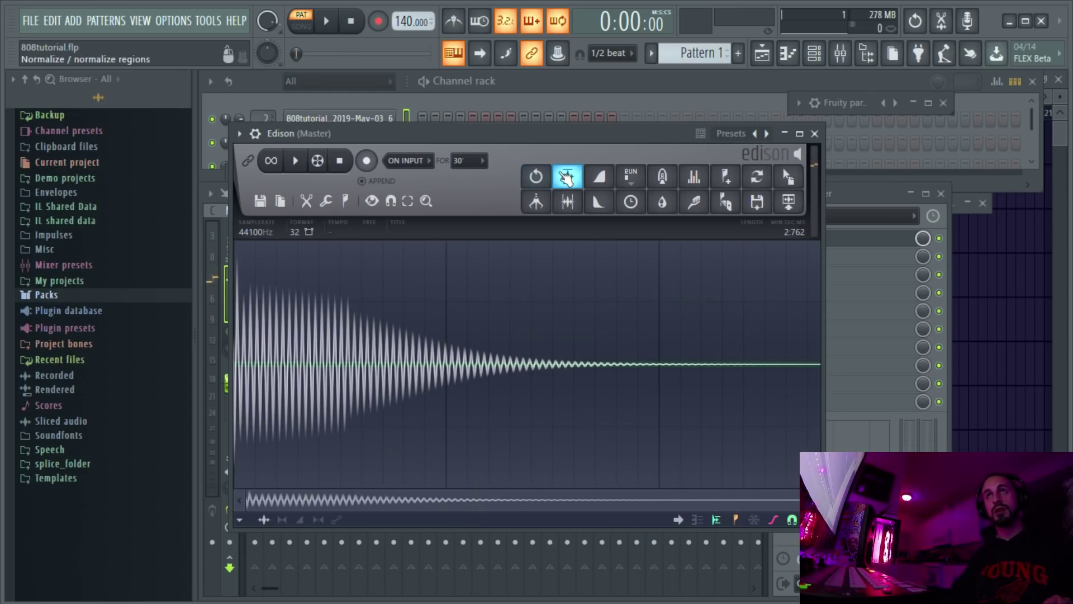
Normalize the whole 808 sample and play it back.
click(296, 161)
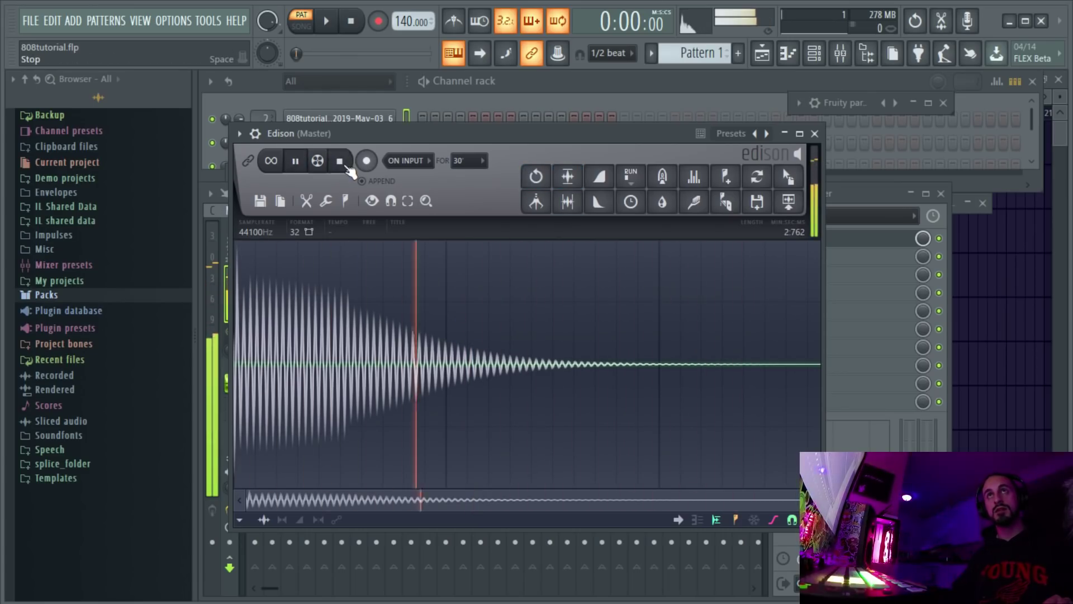
click(339, 161)
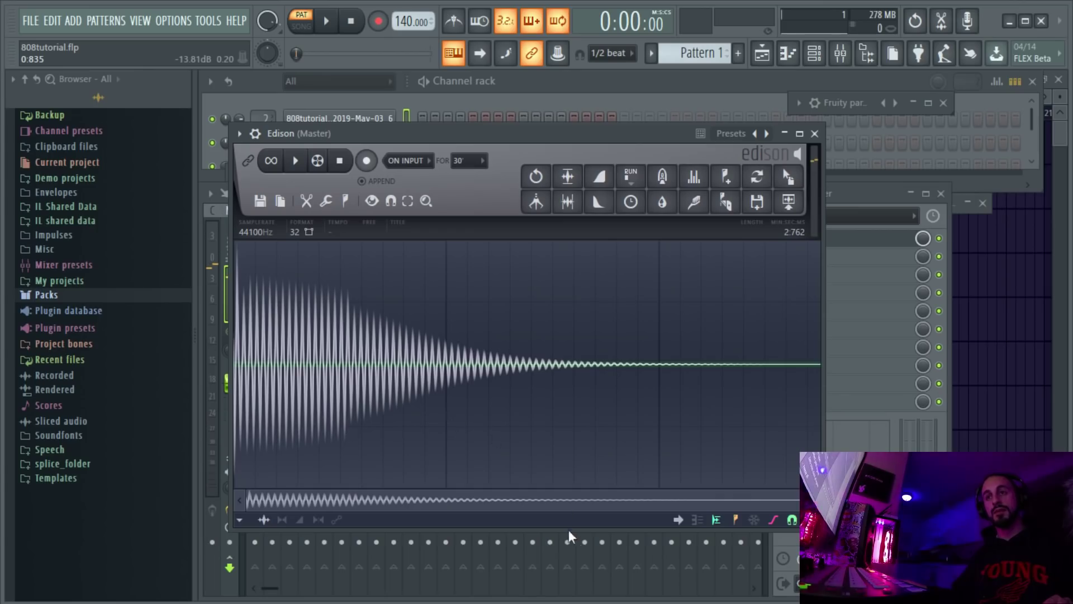
Try adding automatic tuned loop points to the 808 sample and undo them.
key(ctrl+l)
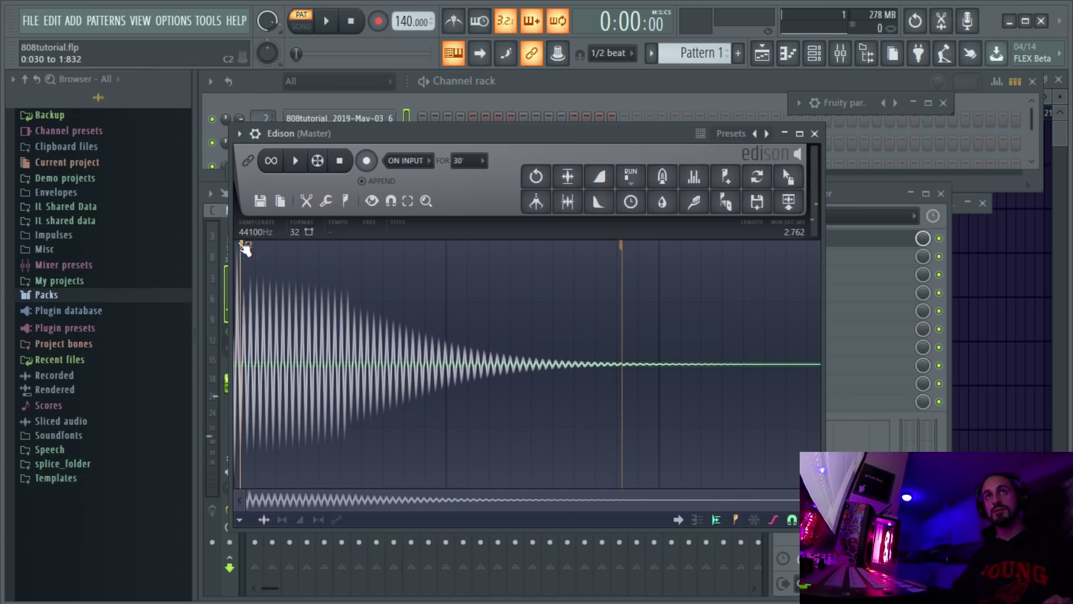
key(ctrl+z)
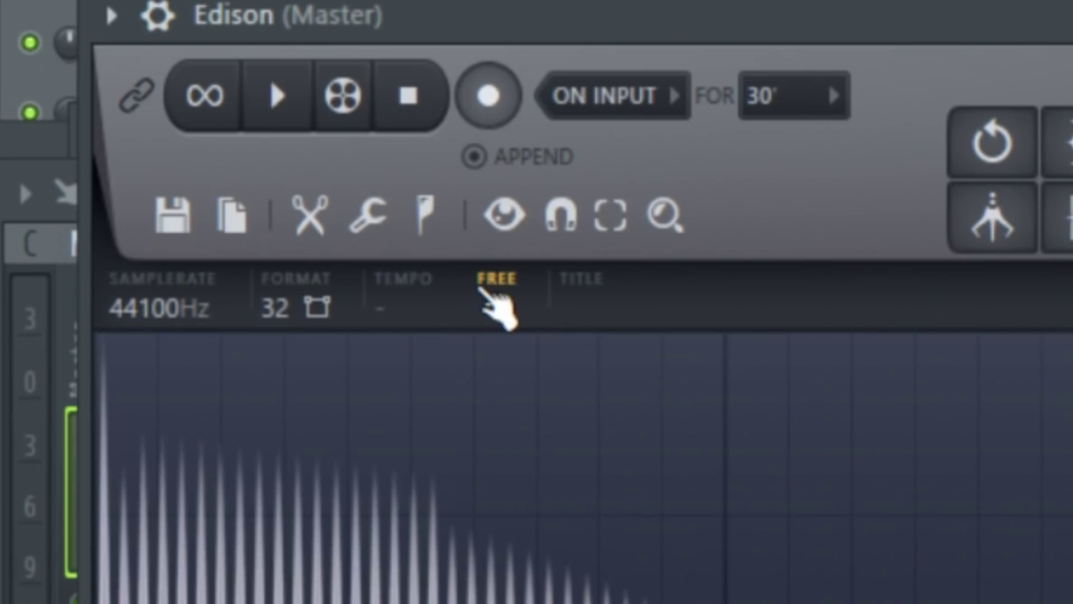
Sync the 808 sample to the 140 BPM tempo and move Edison clear of the channel rack.
click(494, 279)
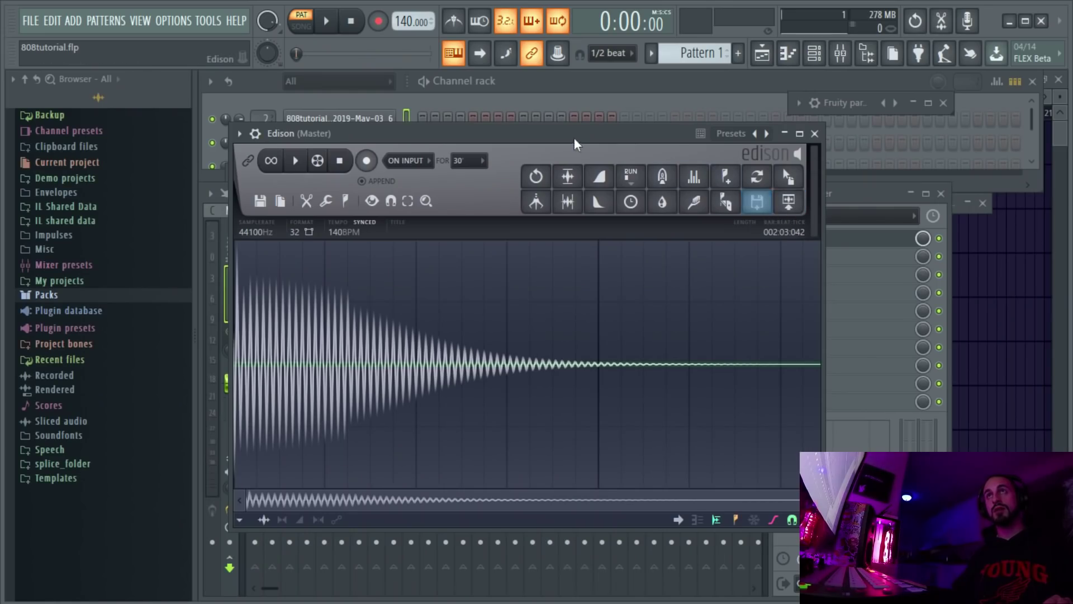
drag(575, 139, 577, 209)
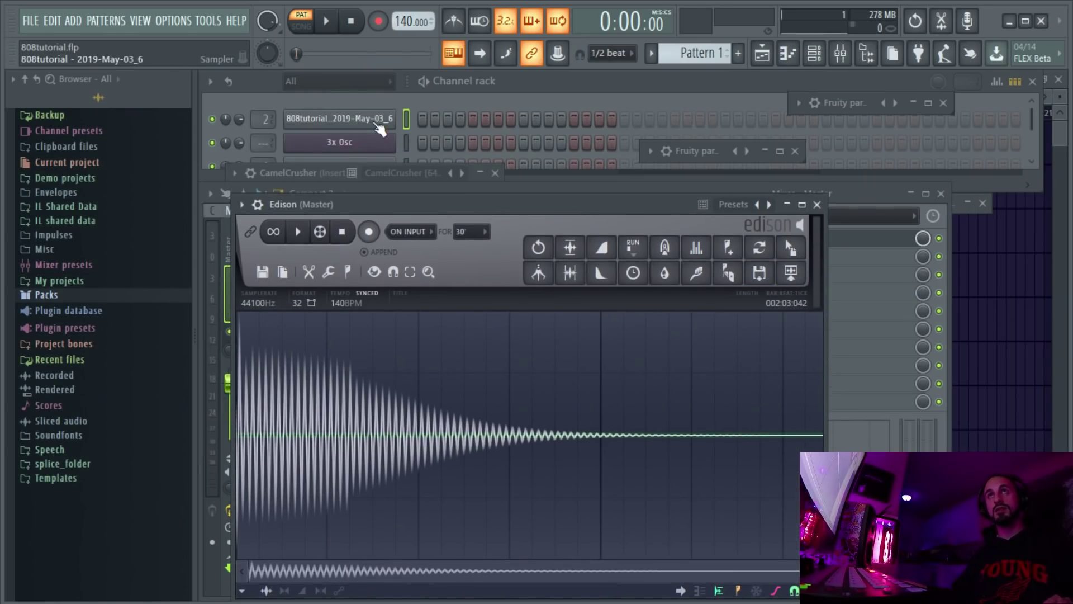
Review the 808 sampler channel's settings, minimize them, and switch the sample in Edison back to free tempo.
click(376, 128)
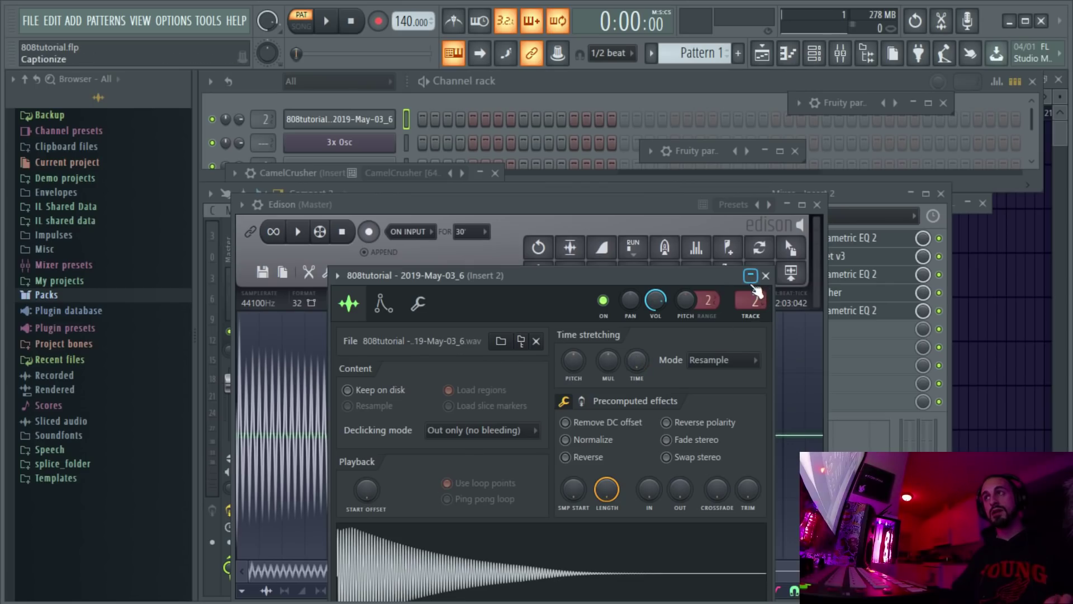
click(751, 275)
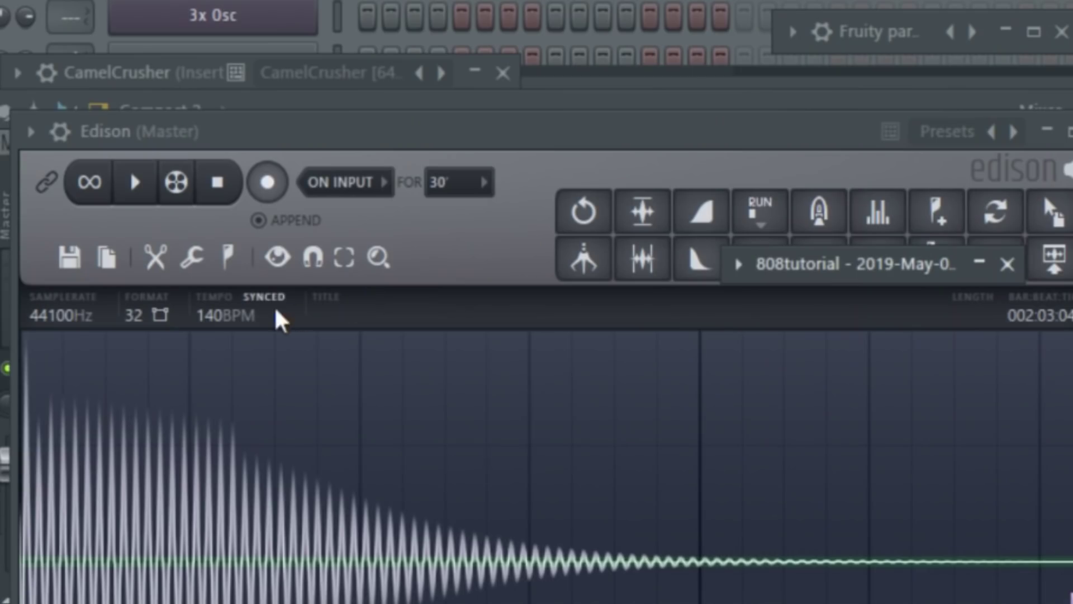
click(371, 299)
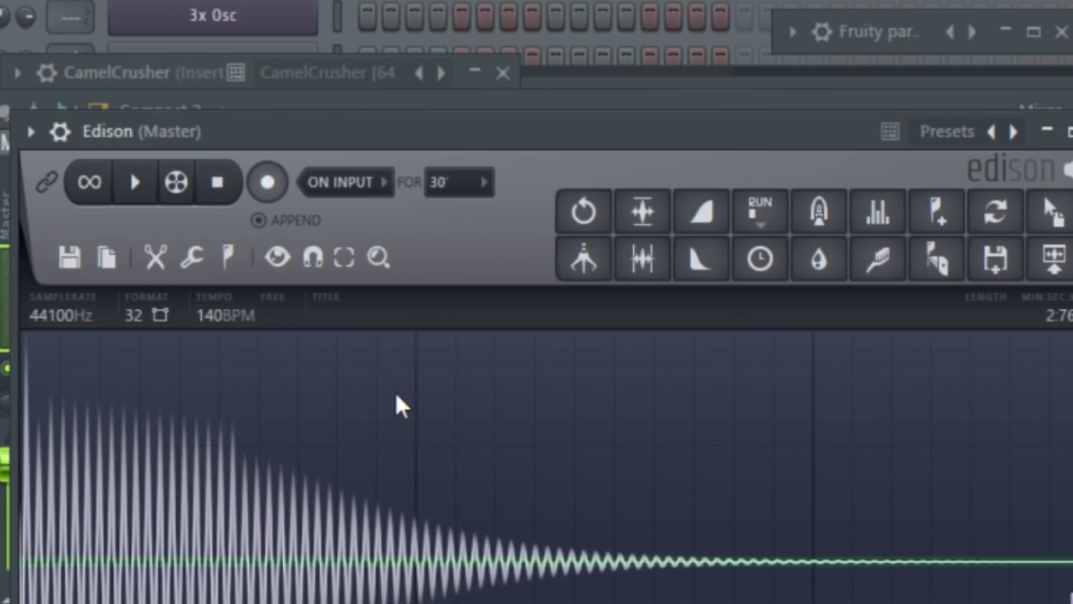